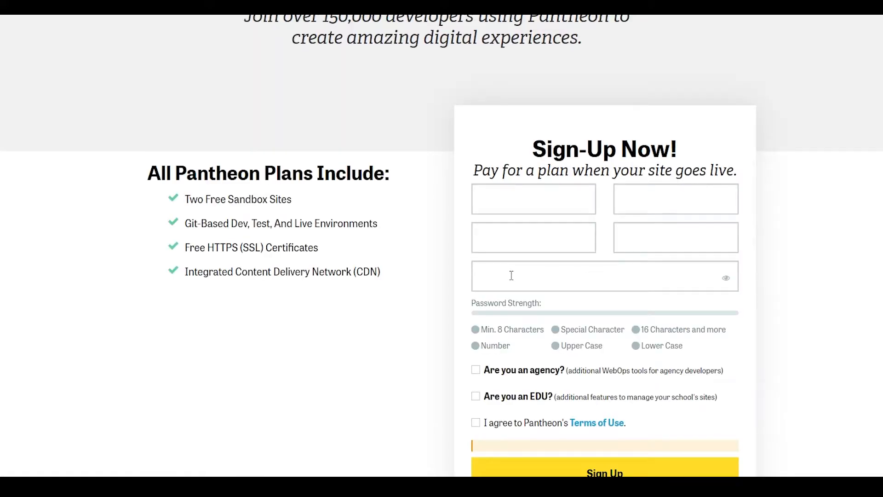
Step: Look over Pantheon's home page and the form for creating a free account
{"action": "scroll", "coordinate": [512, 275], "scroll_direction": "up", "scroll_amount": 2}
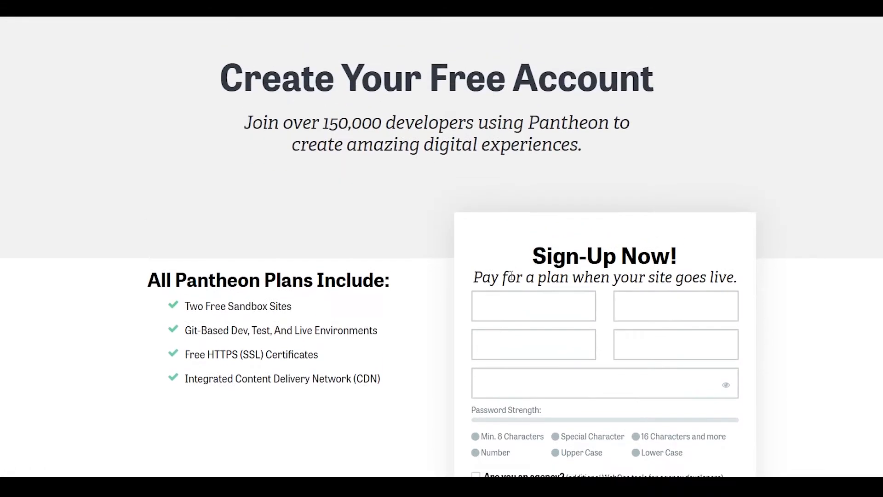
{"action": "scroll", "coordinate": [563, 136], "scroll_direction": "down", "scroll_amount": 3}
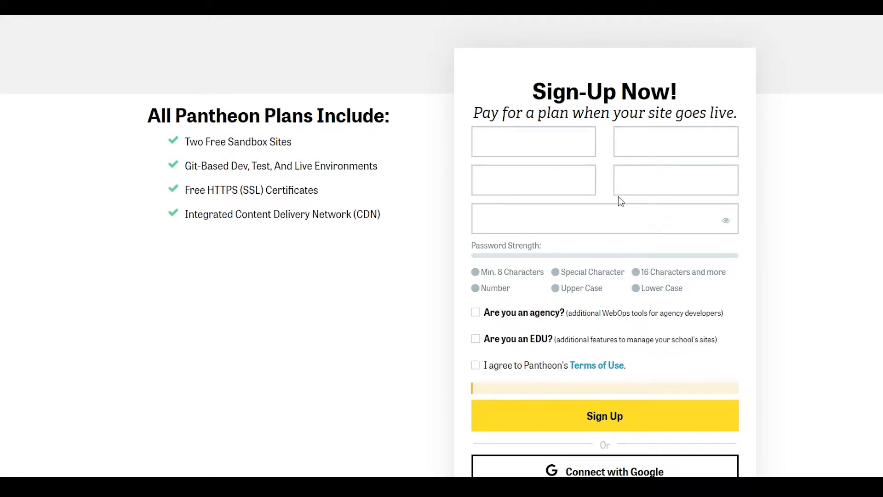
{"action": "scroll", "coordinate": [575, 340], "scroll_direction": "down", "scroll_amount": 1}
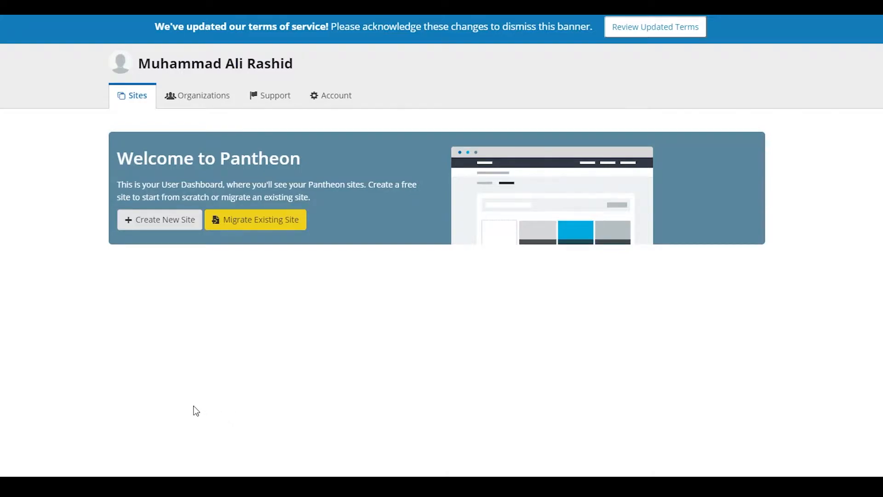
Step: Create a new Pantheon site named smallwood in the United States region and continue to the CMS choice
{"action": "left_click", "coordinate": [169, 221]}
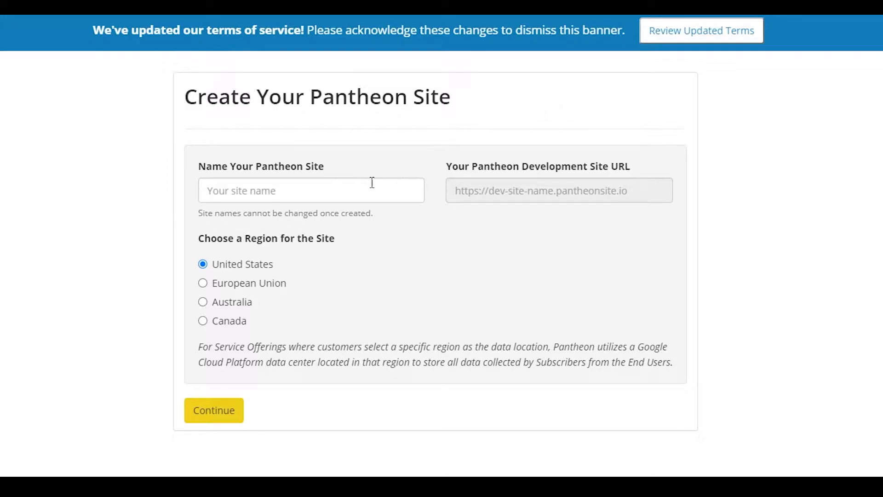
{"action": "left_click", "coordinate": [290, 197]}
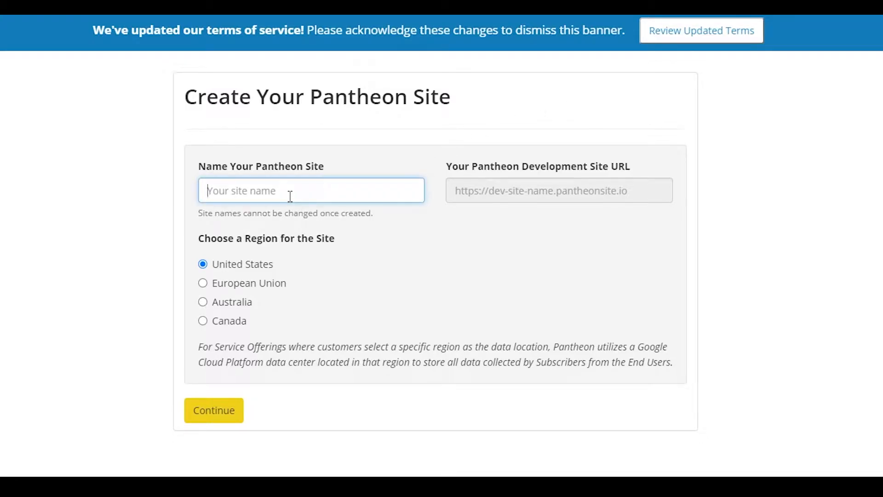
{"action": "type", "text": "smallwood"}
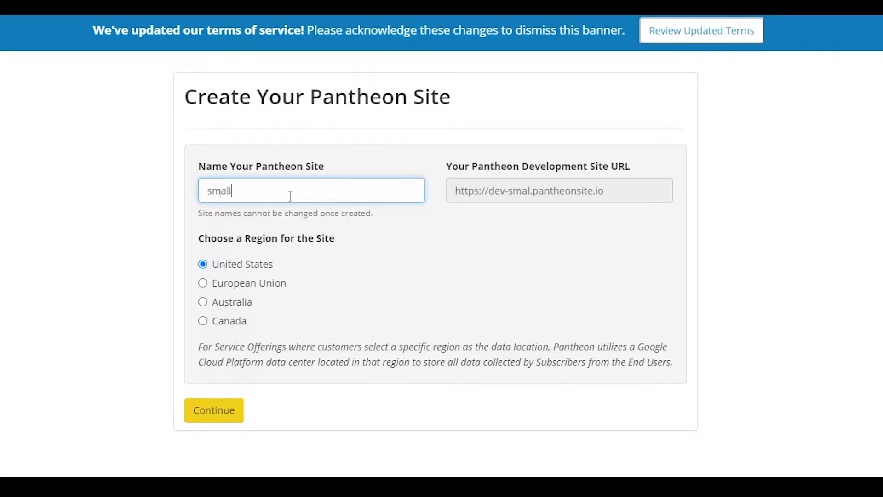
{"action": "left_click", "coordinate": [562, 201]}
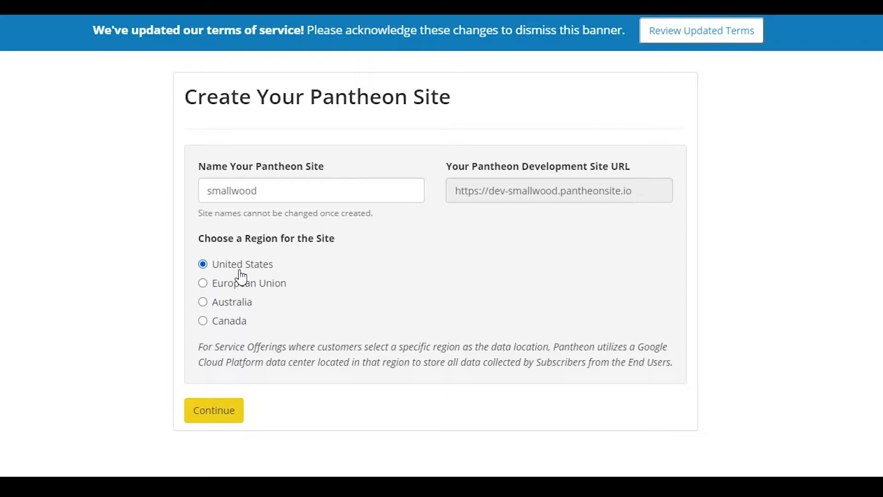
{"action": "left_click", "coordinate": [222, 414]}
{"action": "right_click", "coordinate": [221, 411]}
{"action": "left_click", "coordinate": [327, 360]}
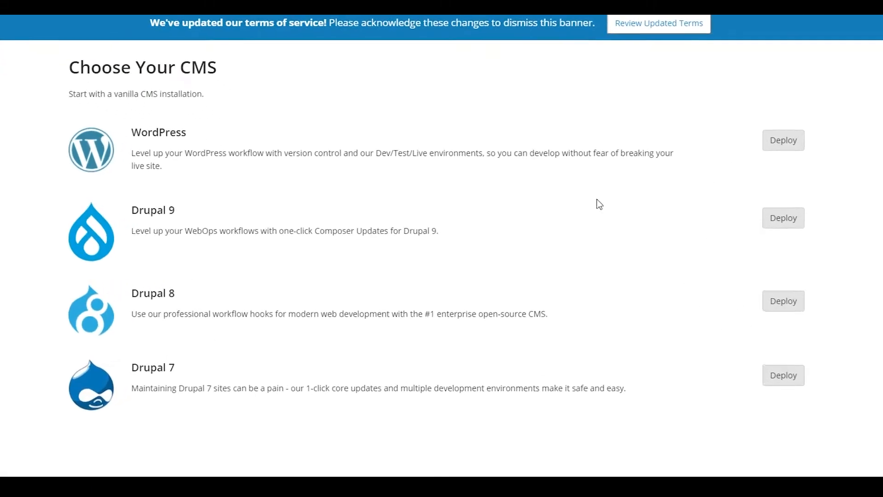
Step: Deploy WordPress on the new site, go to its site dashboard and visit the development site
{"action": "left_click", "coordinate": [820, 137]}
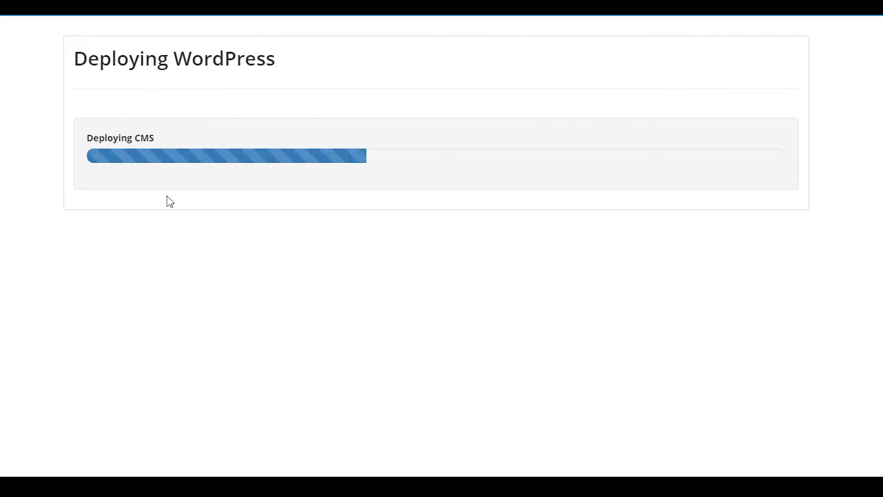
{"action": "left_click", "coordinate": [145, 201]}
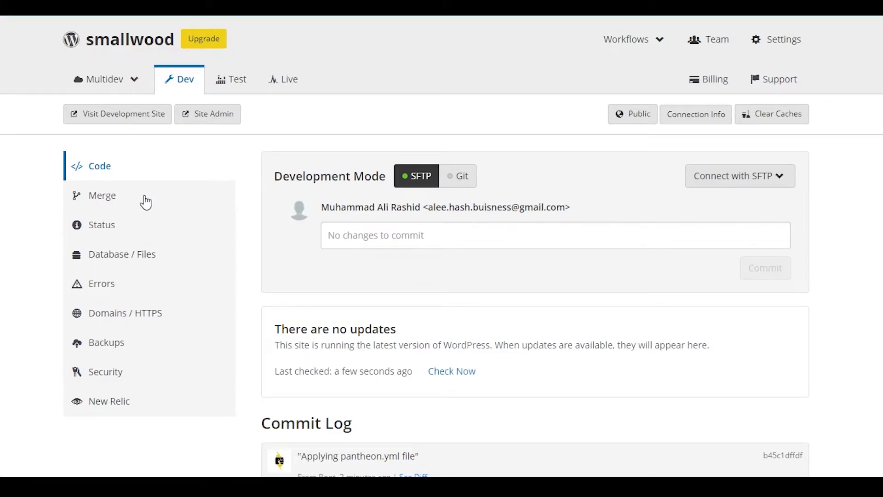
{"action": "left_click", "coordinate": [157, 117]}
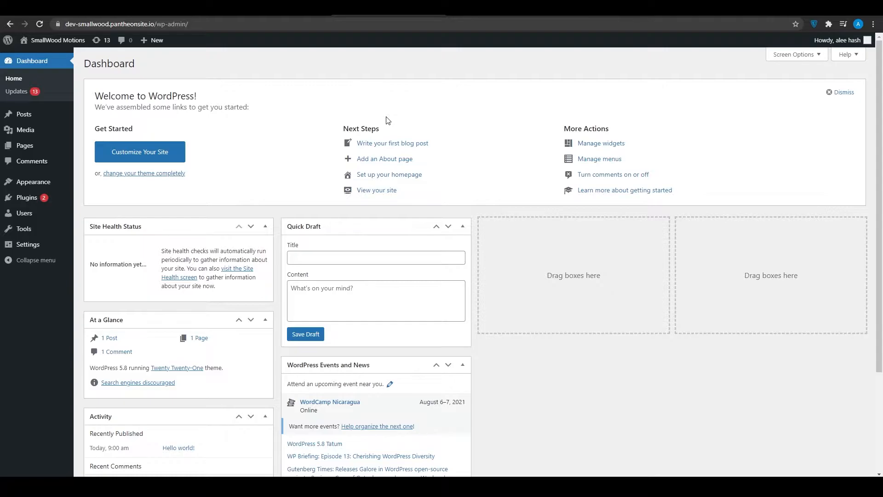
Step: Search the catalogue of new WordPress plugins for astra
{"action": "scroll", "coordinate": [499, 192], "scroll_direction": "down", "scroll_amount": 3}
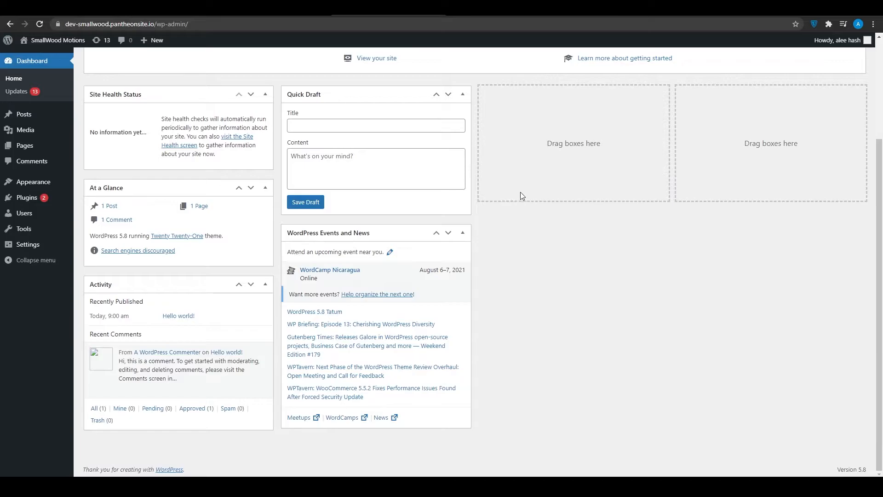
{"action": "scroll", "coordinate": [509, 199], "scroll_direction": "up", "scroll_amount": 3}
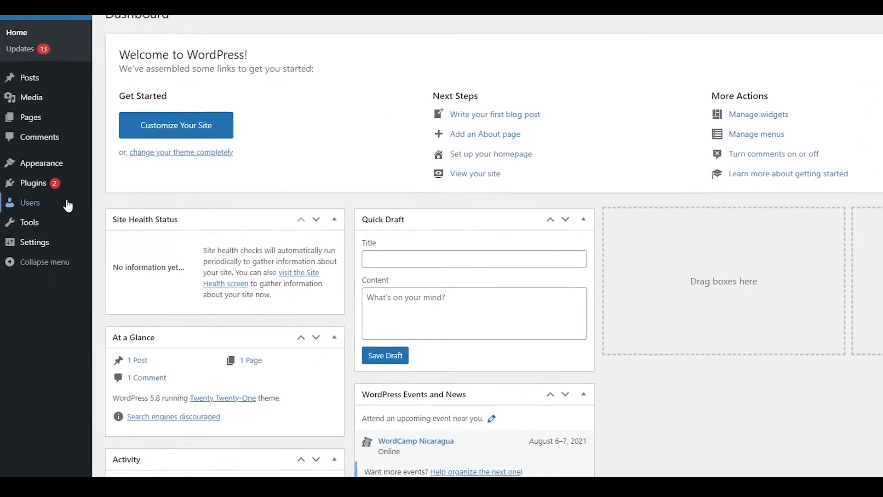
{"action": "mouse_move", "coordinate": [45, 188]}
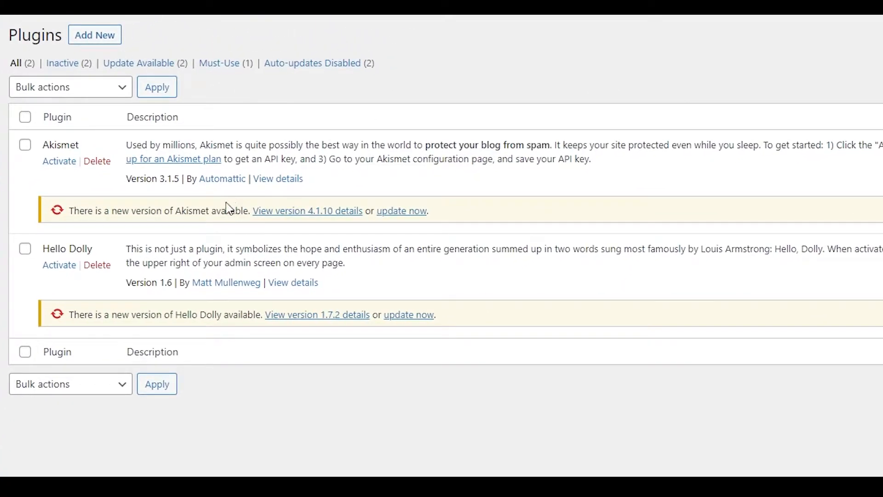
{"action": "left_click", "coordinate": [105, 48]}
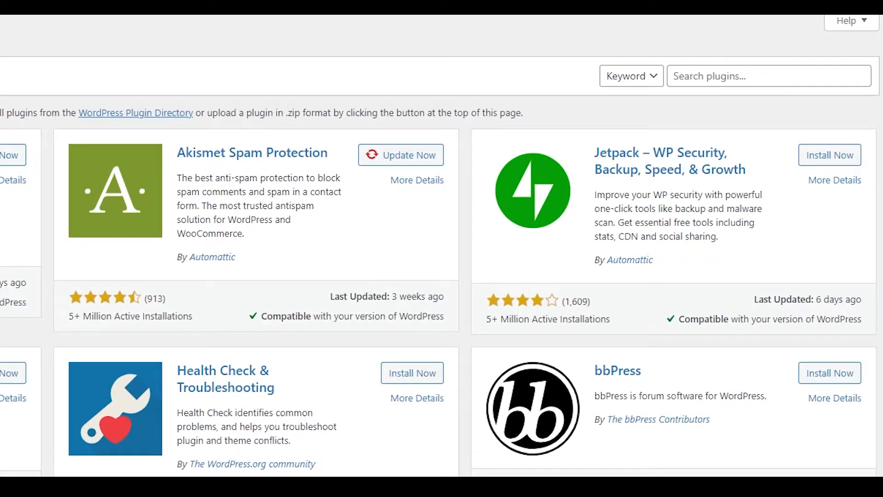
{"action": "left_click", "coordinate": [698, 76]}
{"action": "type", "text": "astra"}
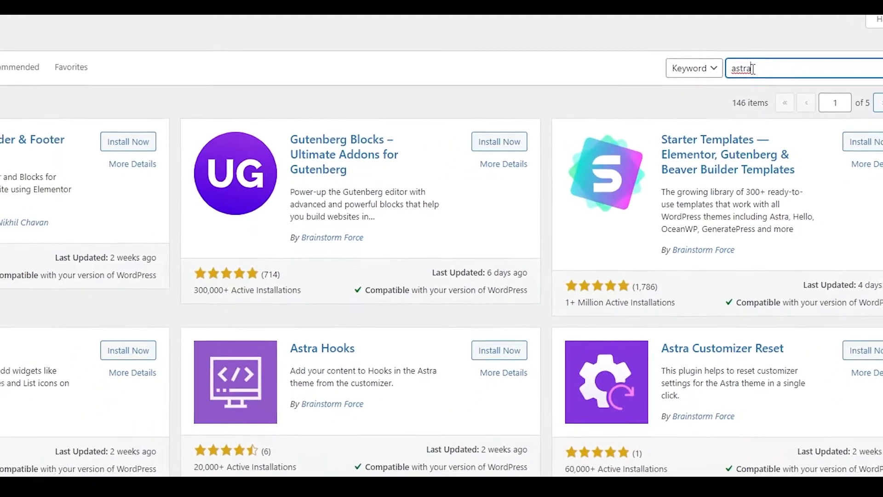
Step: Install and activate the Elementor Header & Footer Builder plugin and the Elementor plugin it requires
{"action": "scroll", "coordinate": [385, 249], "scroll_direction": "down", "scroll_amount": 7}
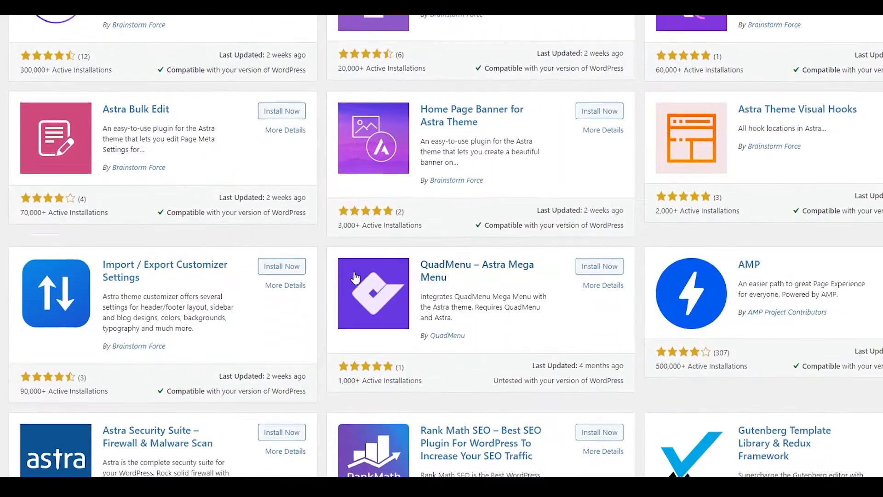
{"action": "scroll", "coordinate": [357, 275], "scroll_direction": "up", "scroll_amount": 6}
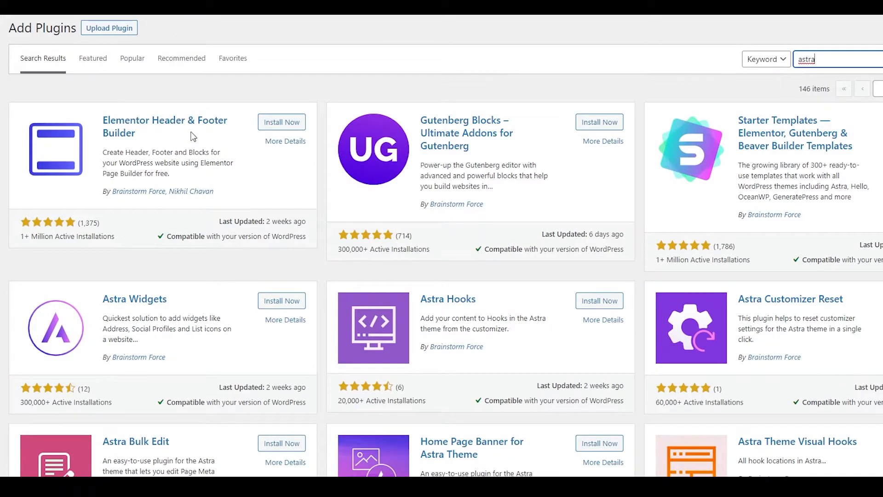
{"action": "left_click", "coordinate": [269, 122]}
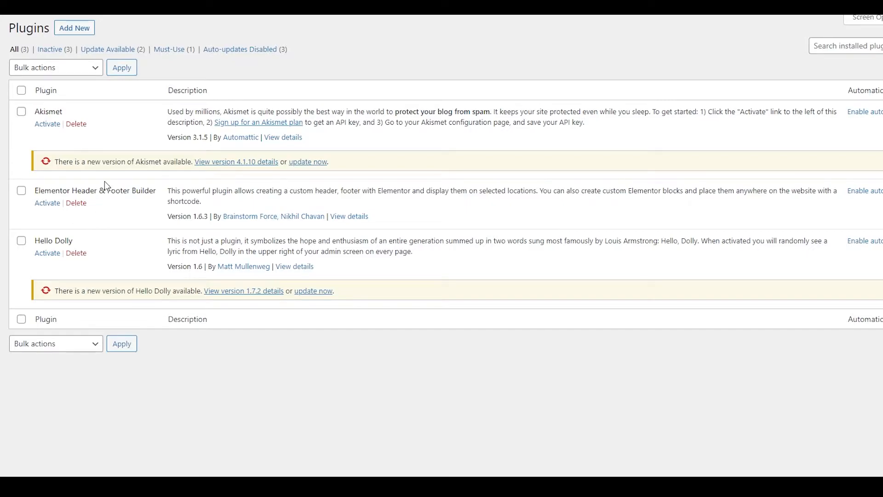
{"action": "left_click", "coordinate": [52, 206]}
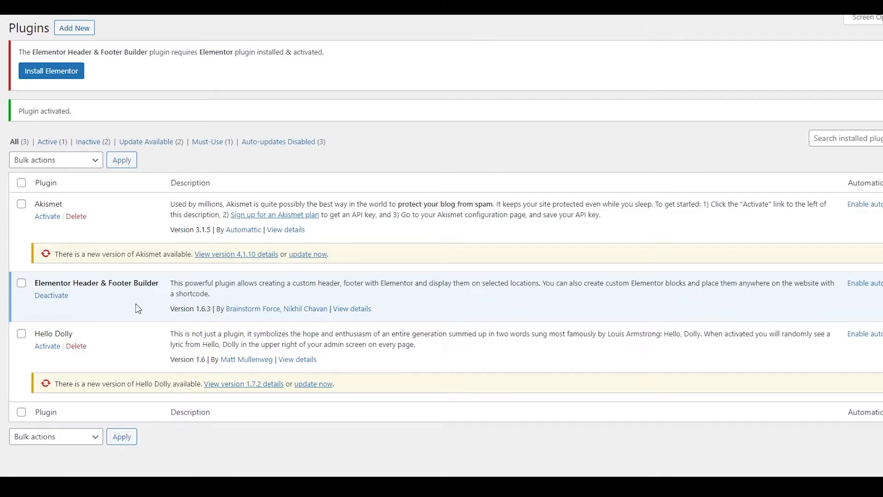
{"action": "left_click", "coordinate": [57, 78]}
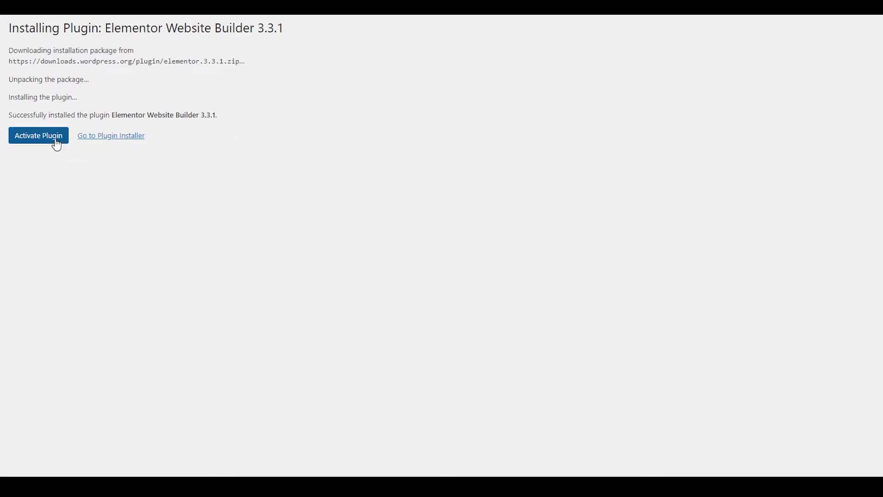
{"action": "left_click", "coordinate": [57, 140]}
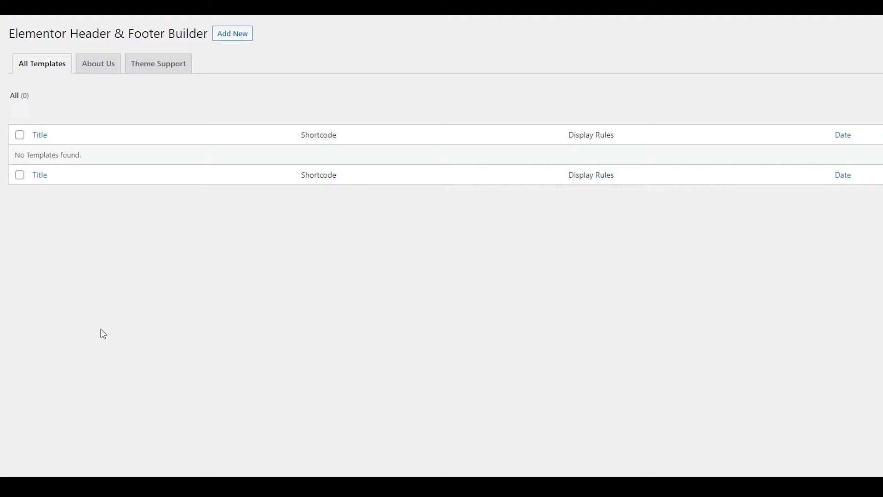
Step: Start a new header and footer template, and answer the introductory questions with Beginner and Myself/My company
{"action": "left_click", "coordinate": [235, 34]}
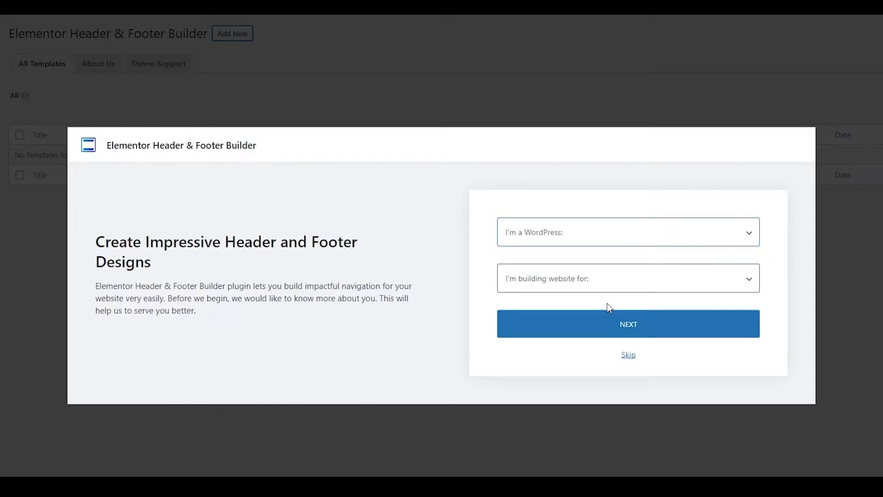
{"action": "left_click", "coordinate": [576, 236]}
{"action": "left_click", "coordinate": [563, 263]}
{"action": "left_click", "coordinate": [562, 291]}
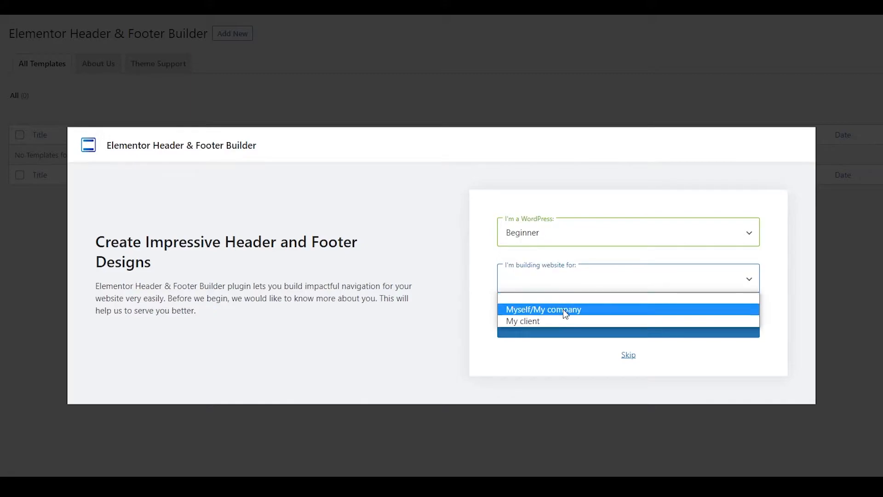
{"action": "left_click", "coordinate": [563, 310]}
{"action": "left_click", "coordinate": [599, 331]}
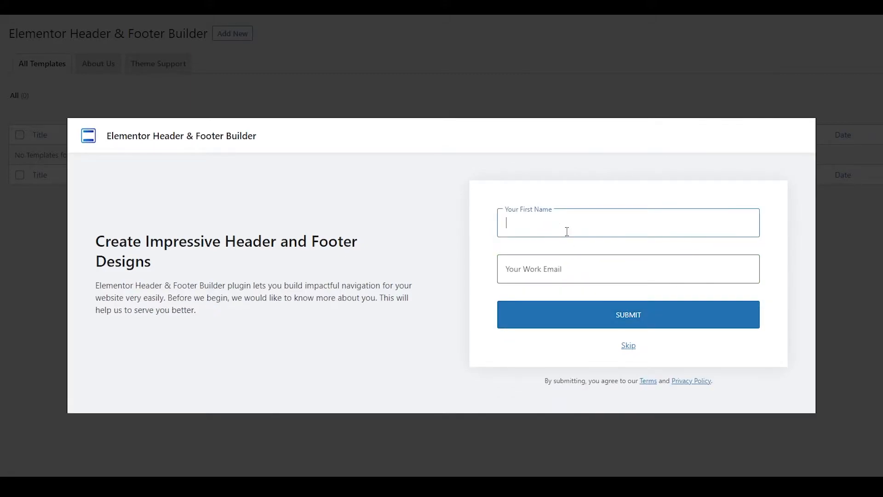
Step: Fill in the work email, submit the contact details and skip the rest of the introduction
{"action": "left_click", "coordinate": [558, 265]}
{"action": "left_click", "coordinate": [563, 318]}
{"action": "left_click", "coordinate": [630, 316]}
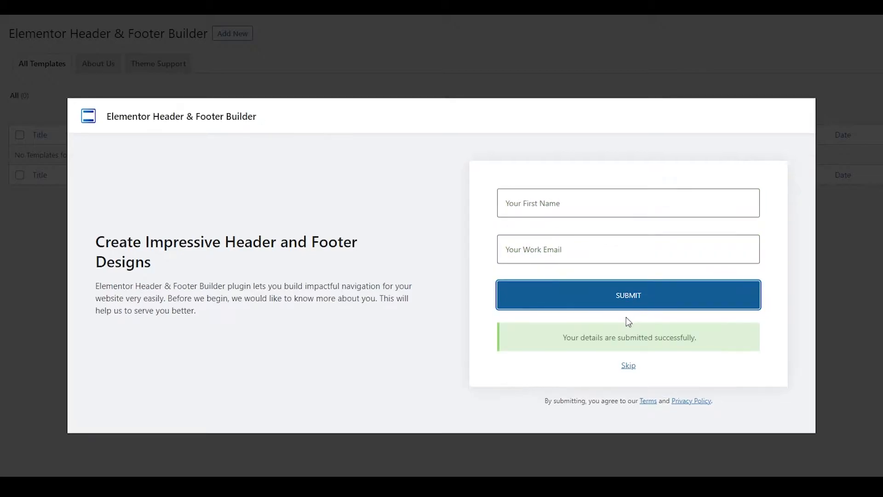
{"action": "left_click", "coordinate": [628, 367]}
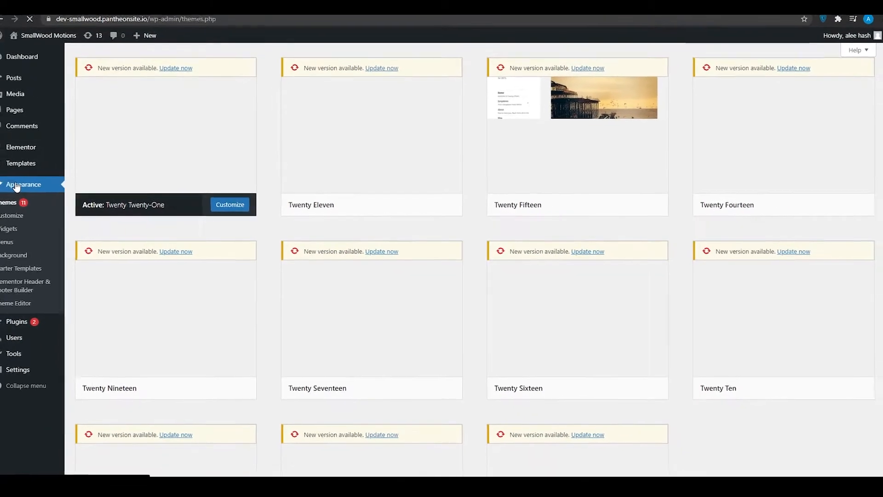
Step: Search the catalogue of new plugins for starter
{"action": "left_click", "coordinate": [28, 326]}
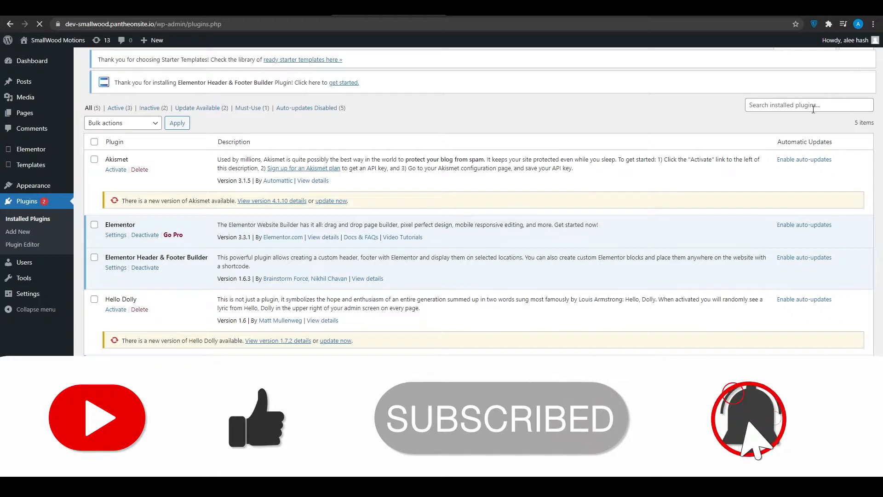
{"action": "left_click", "coordinate": [137, 64]}
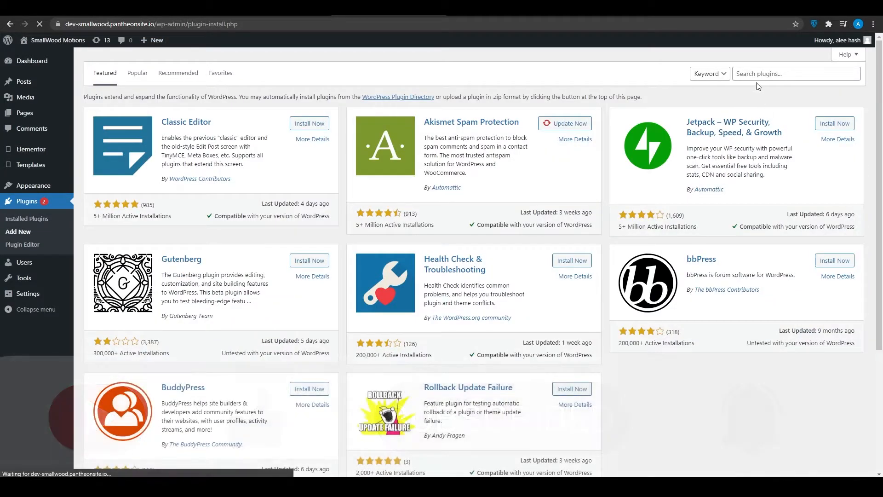
{"action": "left_click", "coordinate": [759, 74]}
{"action": "type", "text": "starter"}
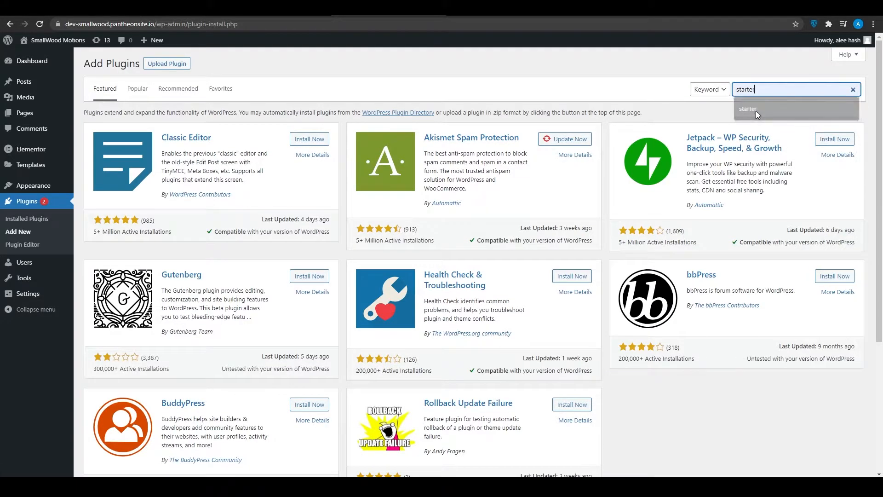
{"action": "left_click", "coordinate": [755, 111]}
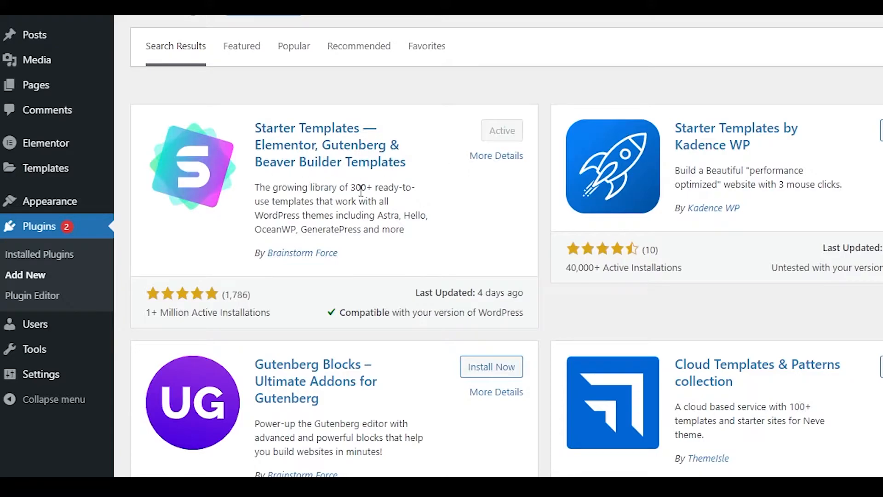
Step: Open the Starter Templates library under the site's appearance options and choose Elementor as the page builder
{"action": "mouse_move", "coordinate": [67, 212]}
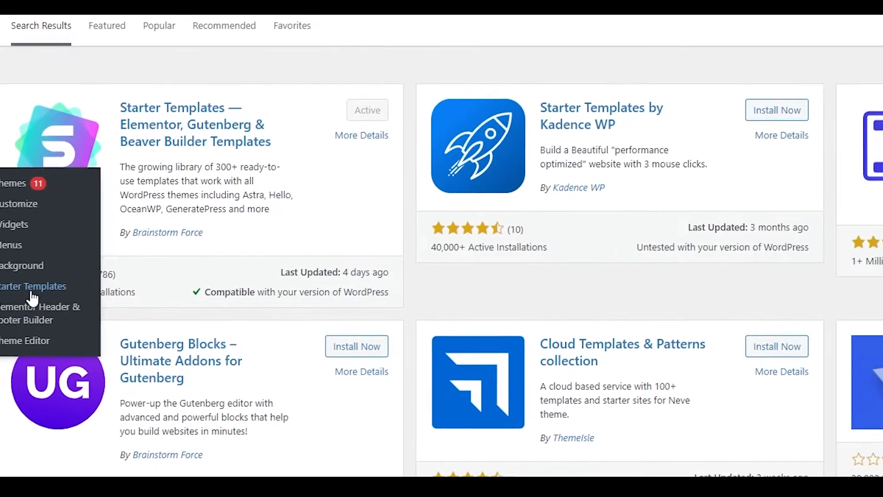
{"action": "left_click", "coordinate": [164, 309]}
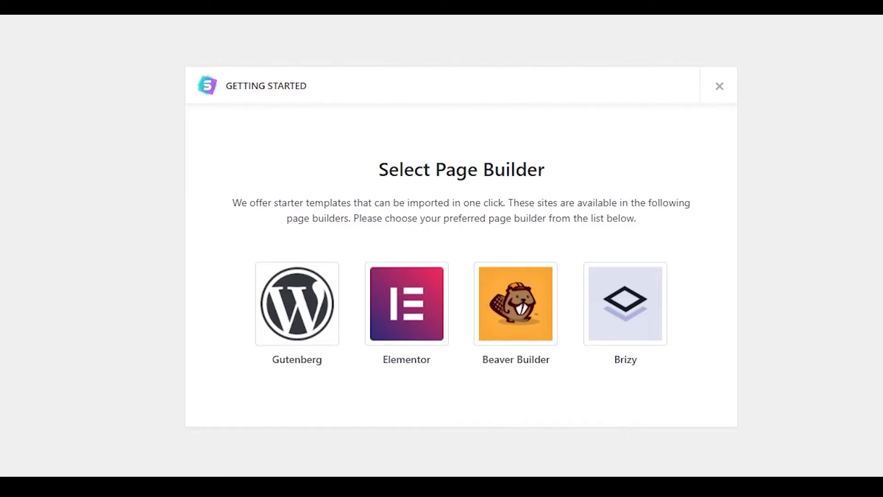
{"action": "left_click", "coordinate": [397, 315]}
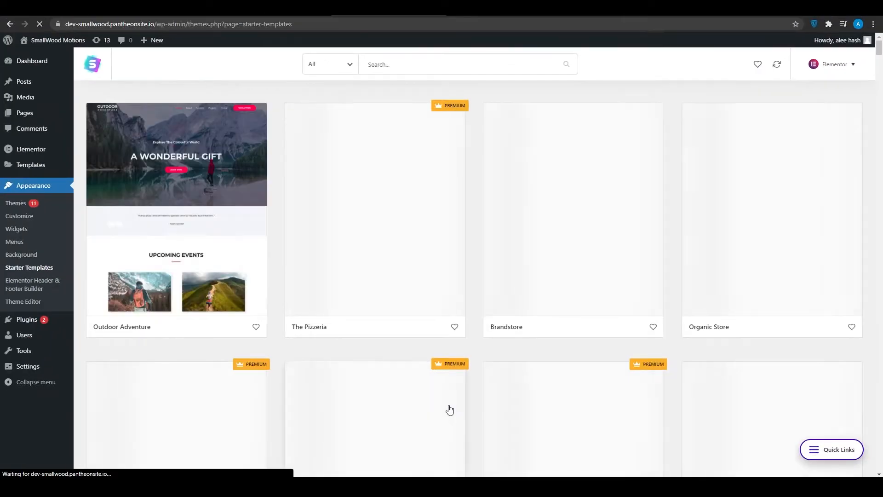
{"action": "scroll", "coordinate": [432, 329], "scroll_direction": "down", "scroll_amount": 1}
{"action": "scroll", "coordinate": [432, 330], "scroll_direction": "up", "scroll_amount": 1}
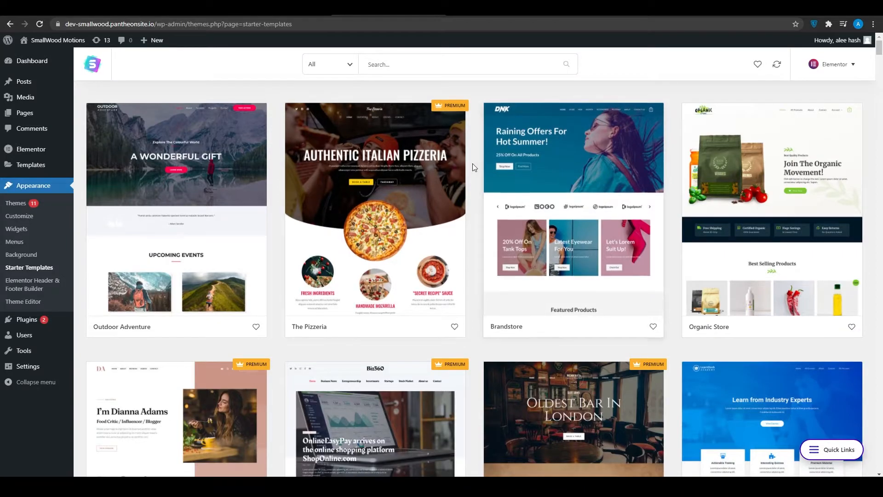
Step: Look through the free and premium Elementor designs in the Starter Templates library
{"action": "scroll", "coordinate": [473, 163], "scroll_direction": "down", "scroll_amount": 15}
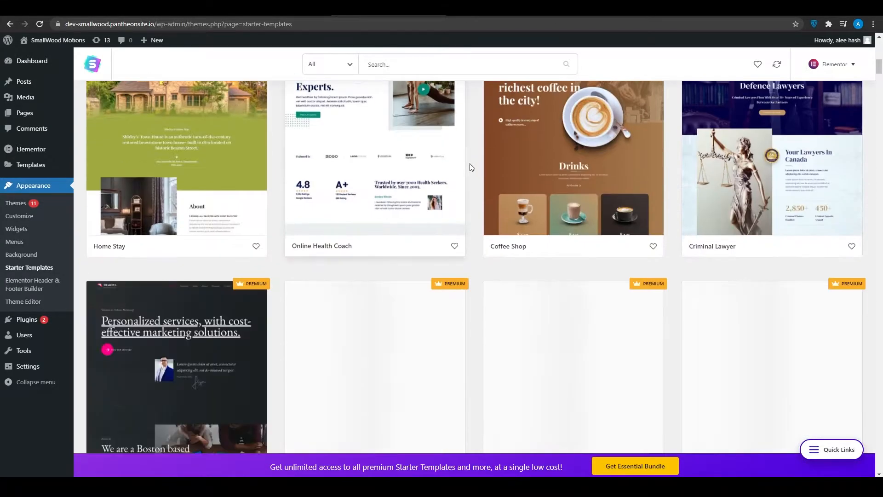
{"action": "scroll", "coordinate": [483, 256], "scroll_direction": "up", "scroll_amount": 15}
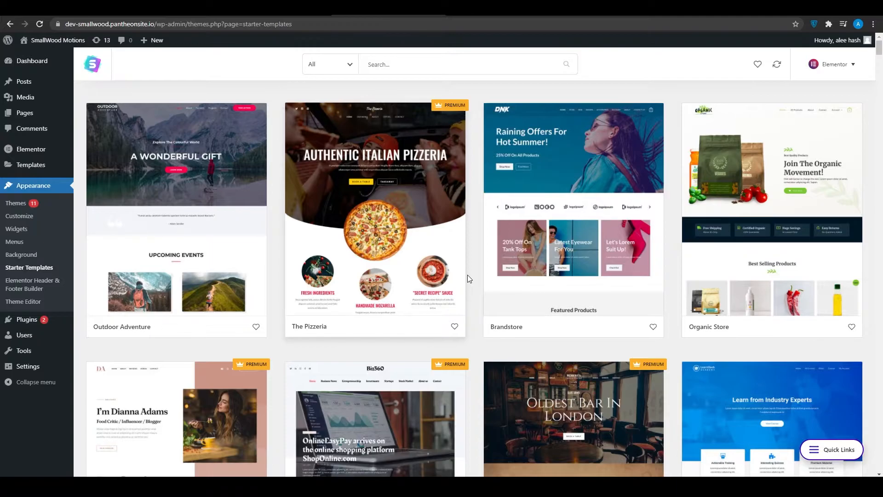
{"action": "scroll", "coordinate": [479, 240], "scroll_direction": "down", "scroll_amount": 5}
{"action": "scroll", "coordinate": [477, 243], "scroll_direction": "down", "scroll_amount": 20}
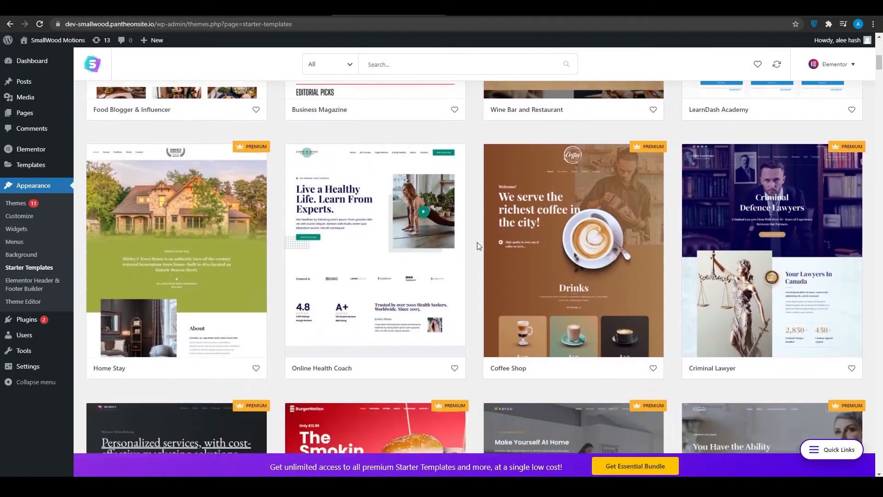
{"action": "scroll", "coordinate": [479, 247], "scroll_direction": "down", "scroll_amount": 20}
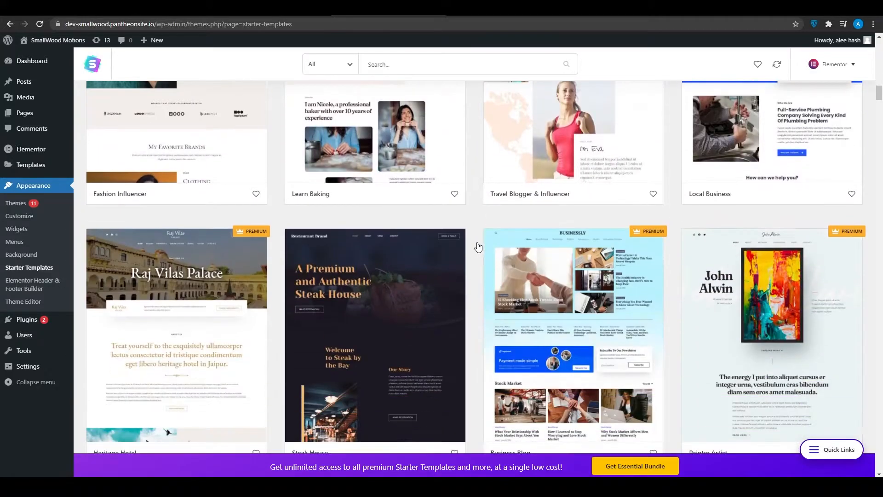
{"action": "scroll", "coordinate": [478, 246], "scroll_direction": "down", "scroll_amount": 10}
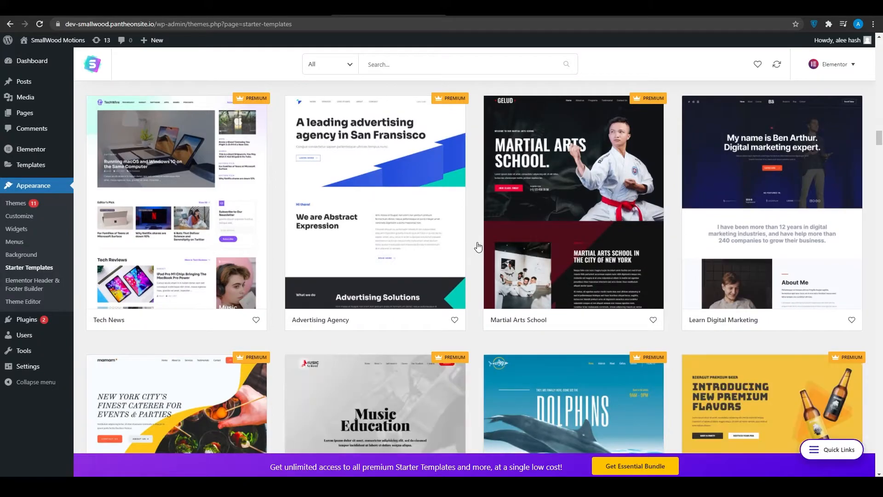
{"action": "scroll", "coordinate": [478, 247], "scroll_direction": "down", "scroll_amount": 7}
{"action": "scroll", "coordinate": [476, 246], "scroll_direction": "up", "scroll_amount": 7}
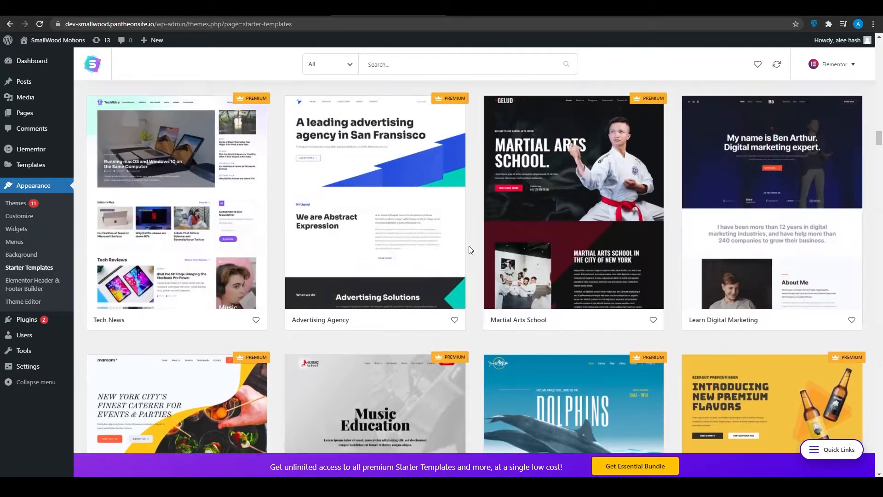
{"action": "scroll", "coordinate": [468, 246], "scroll_direction": "down", "scroll_amount": 10}
{"action": "scroll", "coordinate": [468, 247], "scroll_direction": "up", "scroll_amount": 4}
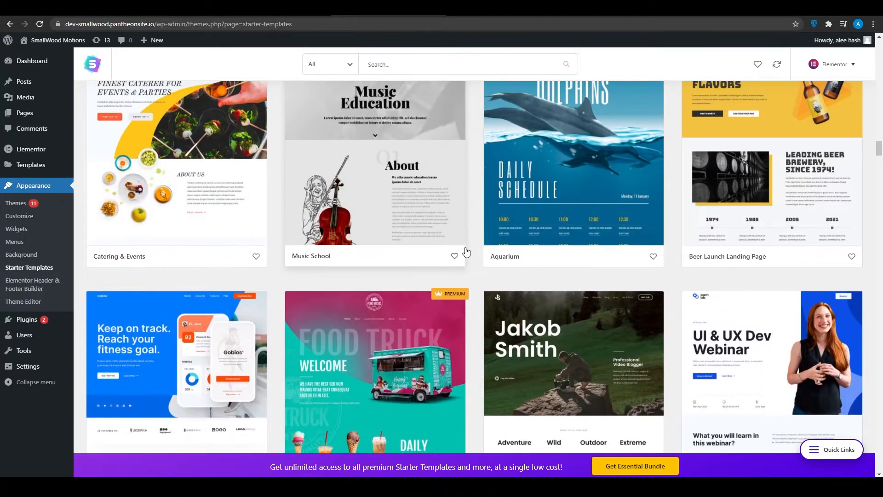
{"action": "scroll", "coordinate": [465, 253], "scroll_direction": "down", "scroll_amount": 3}
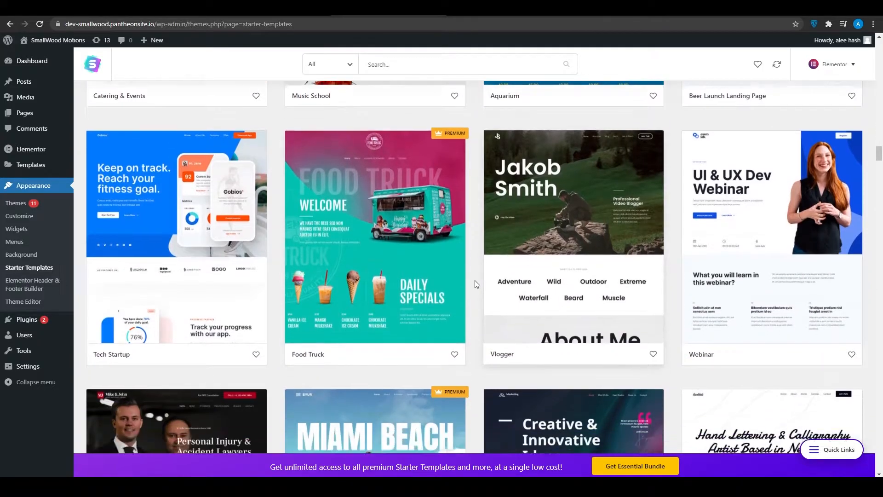
{"action": "scroll", "coordinate": [476, 284], "scroll_direction": "down", "scroll_amount": 11}
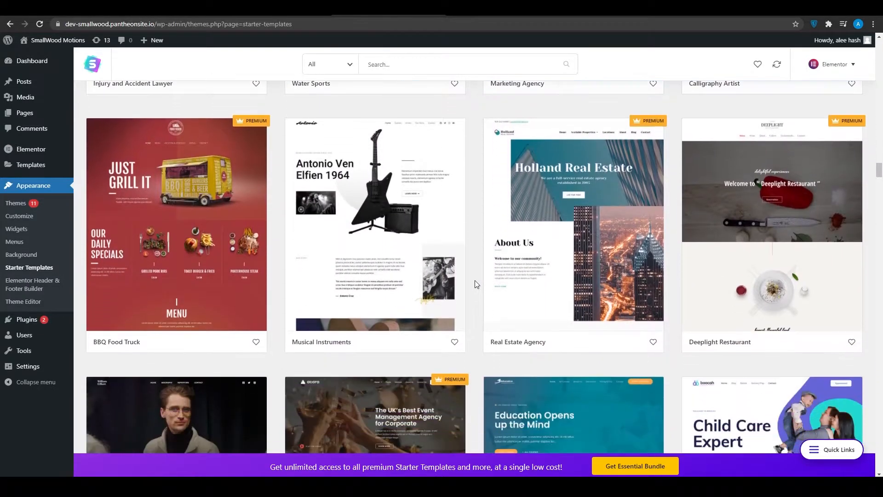
{"action": "scroll", "coordinate": [475, 281], "scroll_direction": "down", "scroll_amount": 3}
{"action": "scroll", "coordinate": [475, 281], "scroll_direction": "up", "scroll_amount": 12}
{"action": "scroll", "coordinate": [475, 283], "scroll_direction": "up", "scroll_amount": 20}
{"action": "scroll", "coordinate": [475, 284], "scroll_direction": "up", "scroll_amount": 15}
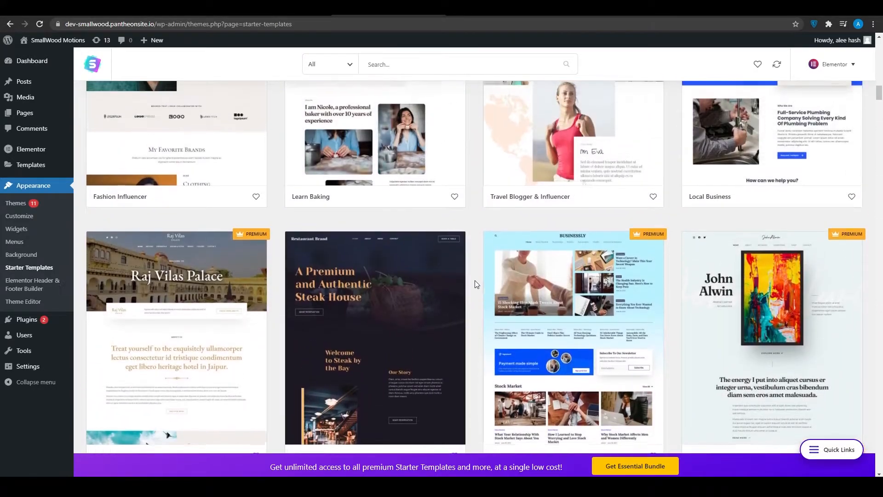
{"action": "scroll", "coordinate": [475, 283], "scroll_direction": "up", "scroll_amount": 10}
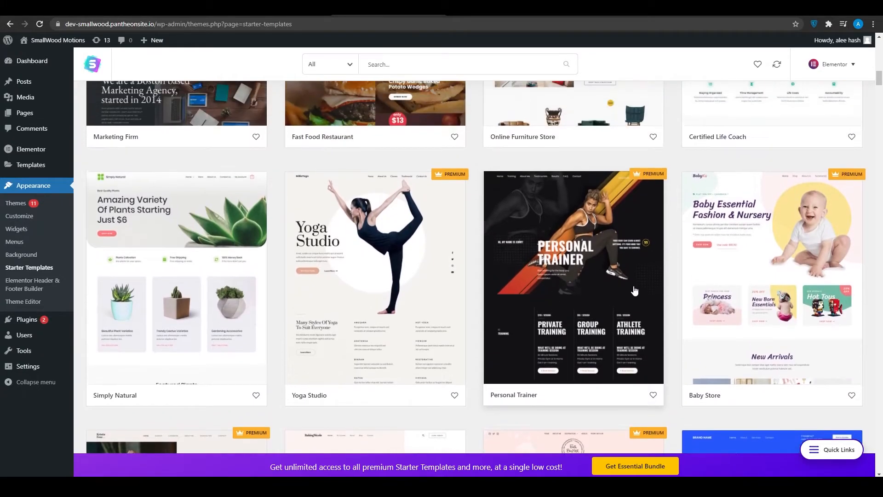
Step: Open the Personal Trainer template, check how to get access to it, and return to the template library
{"action": "left_click", "coordinate": [608, 291]}
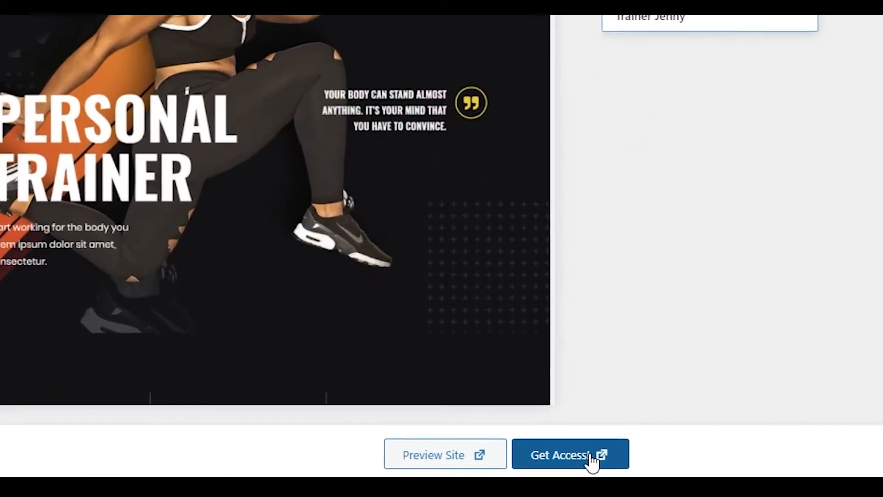
{"action": "left_click", "coordinate": [602, 456]}
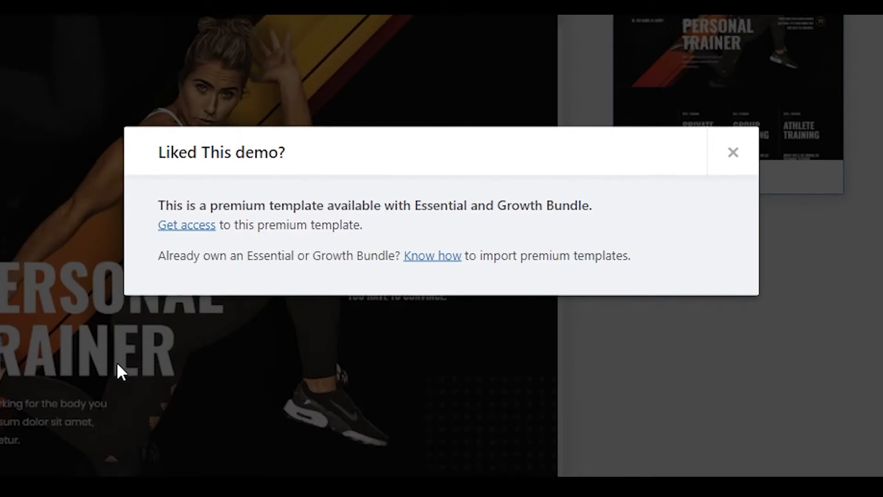
{"action": "left_click", "coordinate": [117, 361]}
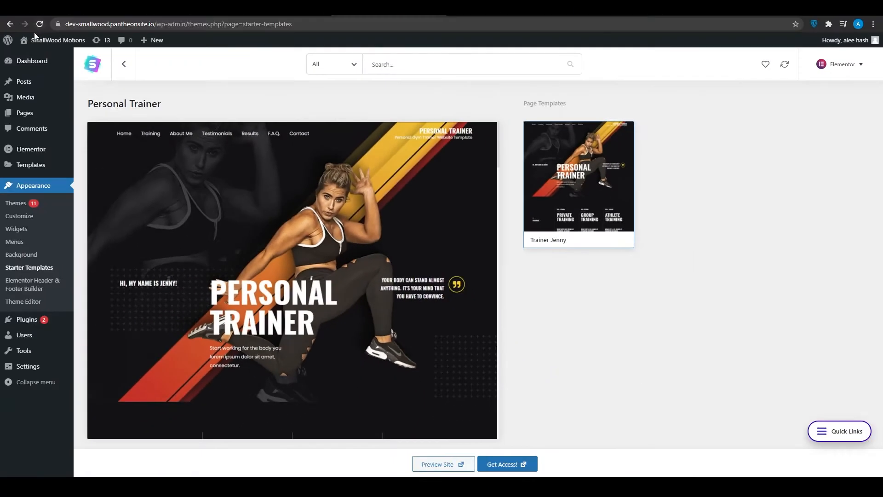
{"action": "left_click", "coordinate": [123, 64]}
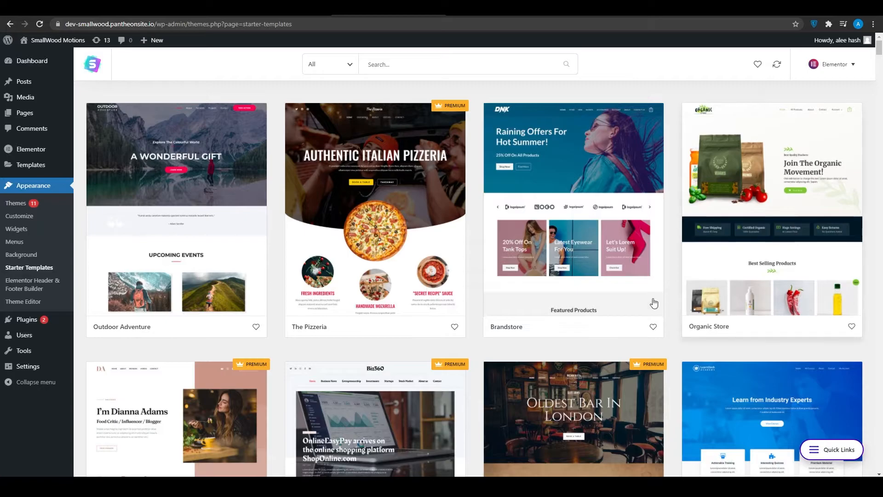
Step: Open the free Brandstore template and start importing its complete site
{"action": "scroll", "coordinate": [481, 363], "scroll_direction": "down", "scroll_amount": 4}
{"action": "scroll", "coordinate": [480, 366], "scroll_direction": "up", "scroll_amount": 4}
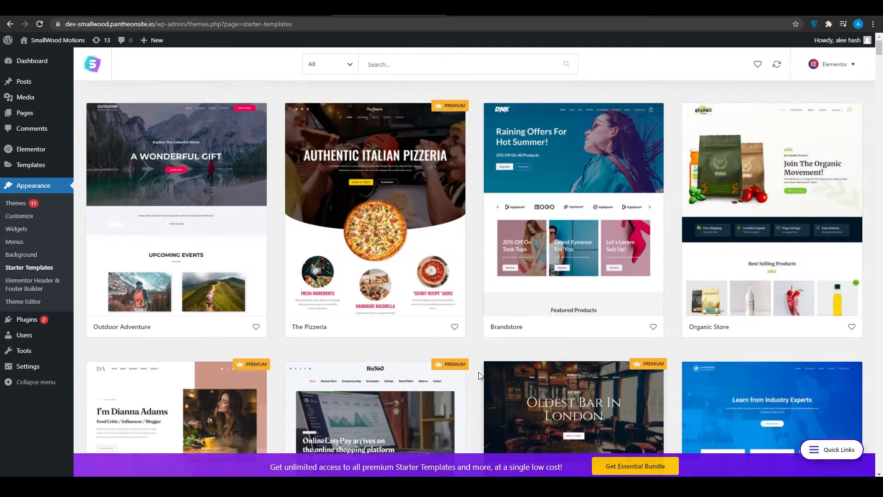
{"action": "scroll", "coordinate": [478, 375], "scroll_direction": "down", "scroll_amount": 1}
{"action": "scroll", "coordinate": [479, 376], "scroll_direction": "up", "scroll_amount": 1}
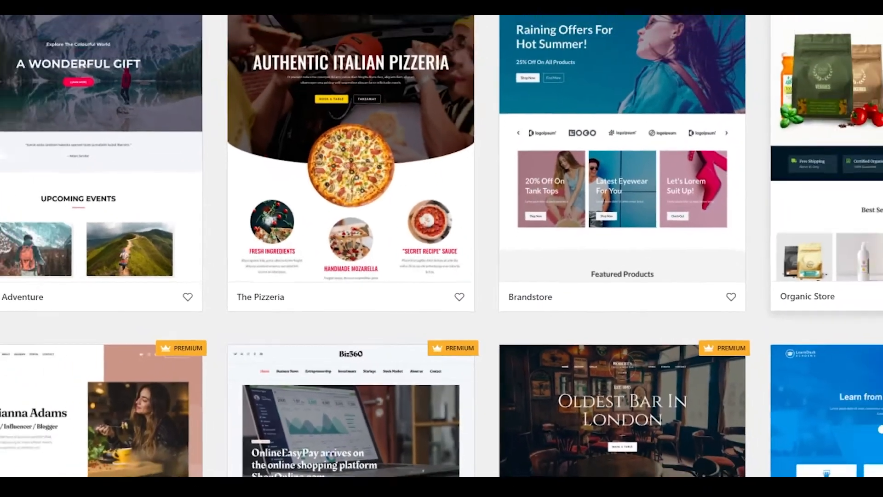
{"action": "left_click", "coordinate": [558, 158]}
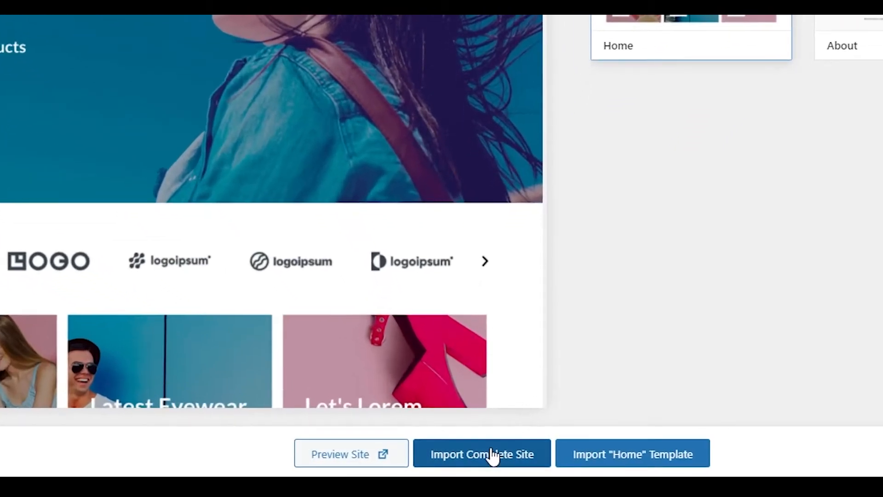
{"action": "left_click", "coordinate": [491, 455]}
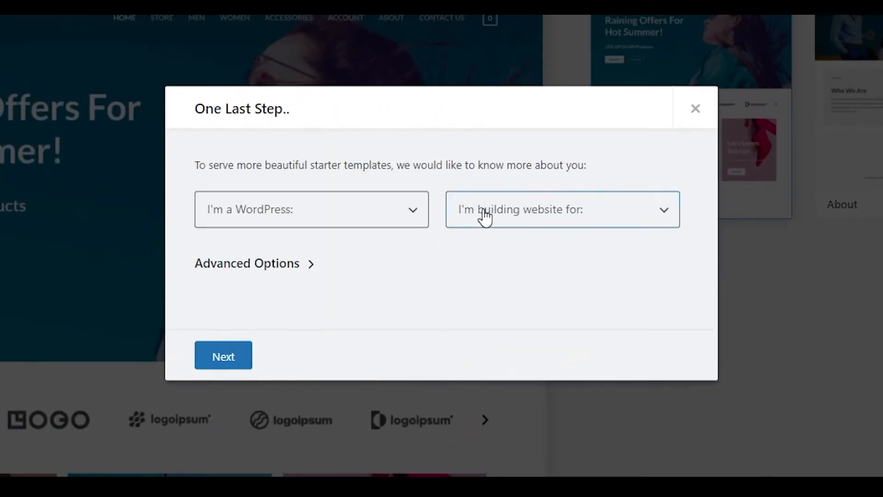
Step: Answer the import questions with Beginner and Myself/My company, and continue to the contact details
{"action": "left_click", "coordinate": [421, 219]}
{"action": "left_click", "coordinate": [357, 252]}
{"action": "left_click", "coordinate": [486, 221]}
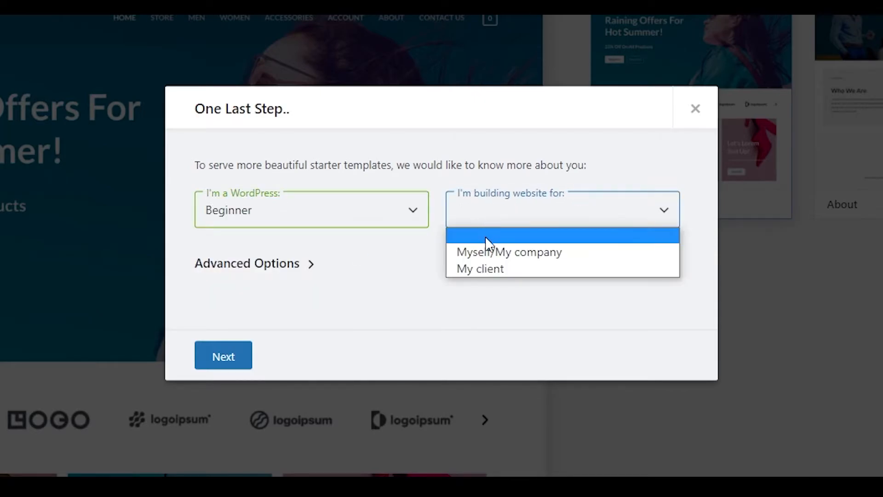
{"action": "left_click", "coordinate": [493, 252]}
{"action": "left_click", "coordinate": [233, 367]}
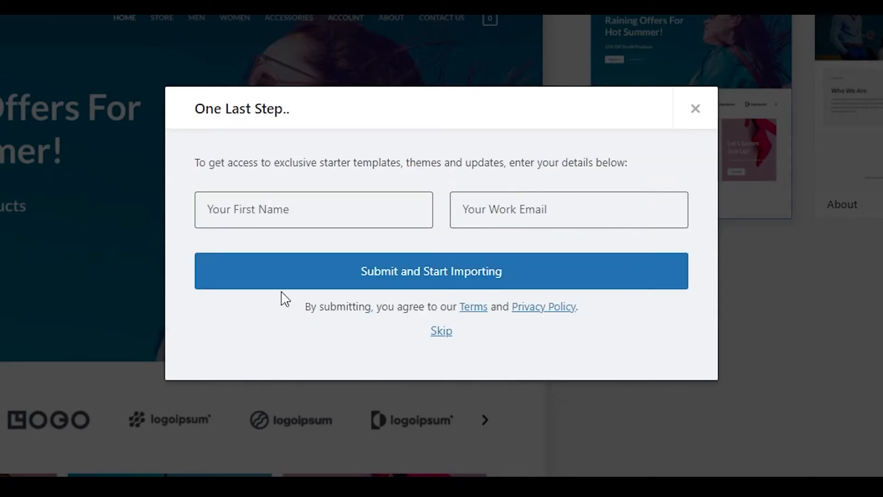
Step: Fill in the first name and work email, and submit them to start the site import
{"action": "left_click", "coordinate": [319, 211]}
{"action": "left_click", "coordinate": [322, 252]}
{"action": "left_click", "coordinate": [484, 217]}
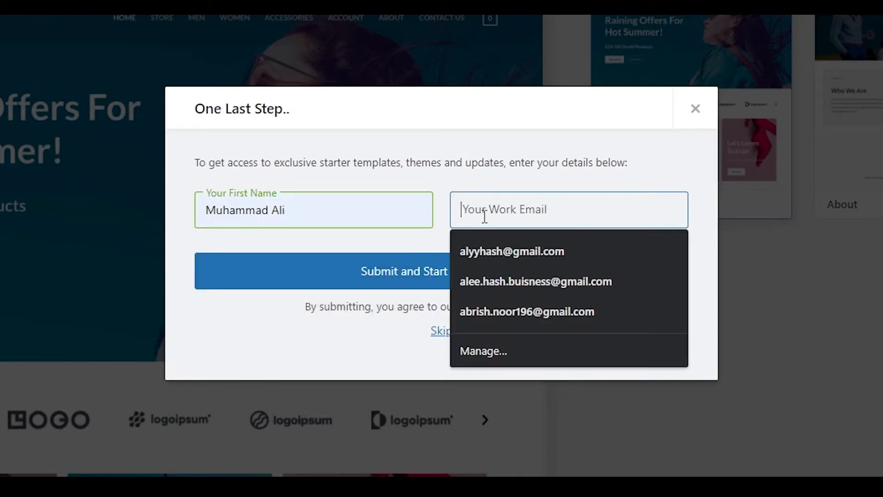
{"action": "left_click", "coordinate": [501, 281]}
{"action": "left_click", "coordinate": [452, 282]}
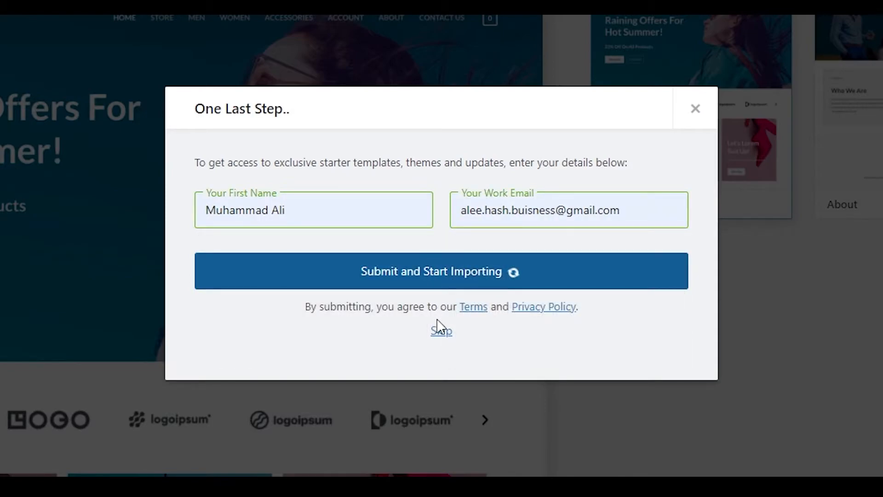
{"action": "left_click", "coordinate": [436, 333]}
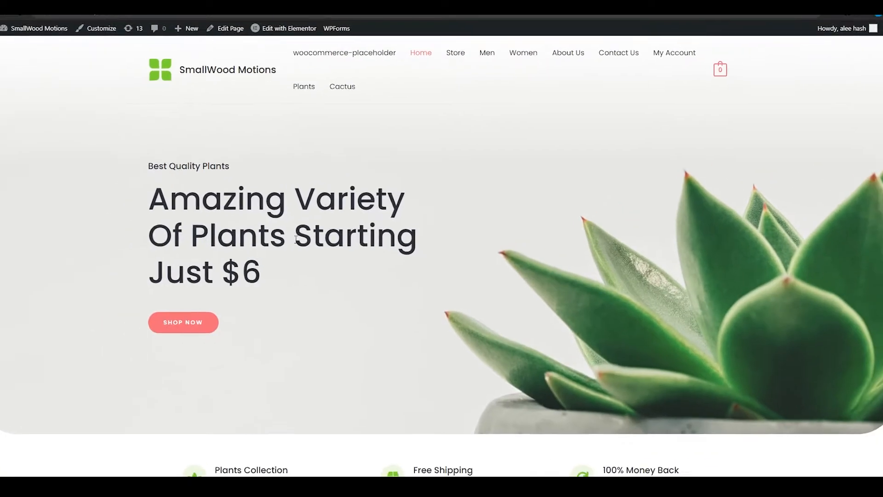
Step: Review the imported plant shop home page and open it for editing in Elementor
{"action": "scroll", "coordinate": [302, 264], "scroll_direction": "down", "scroll_amount": 8}
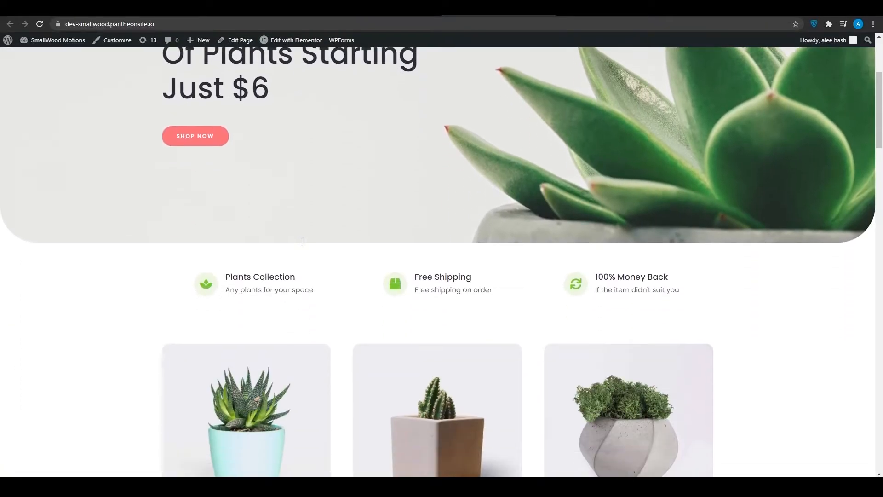
{"action": "scroll", "coordinate": [302, 264], "scroll_direction": "down", "scroll_amount": 14}
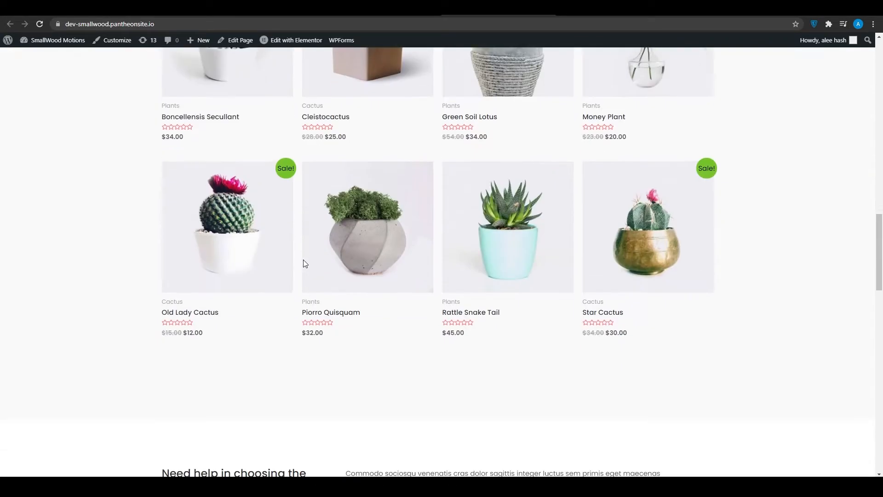
{"action": "scroll", "coordinate": [303, 263], "scroll_direction": "up", "scroll_amount": 20}
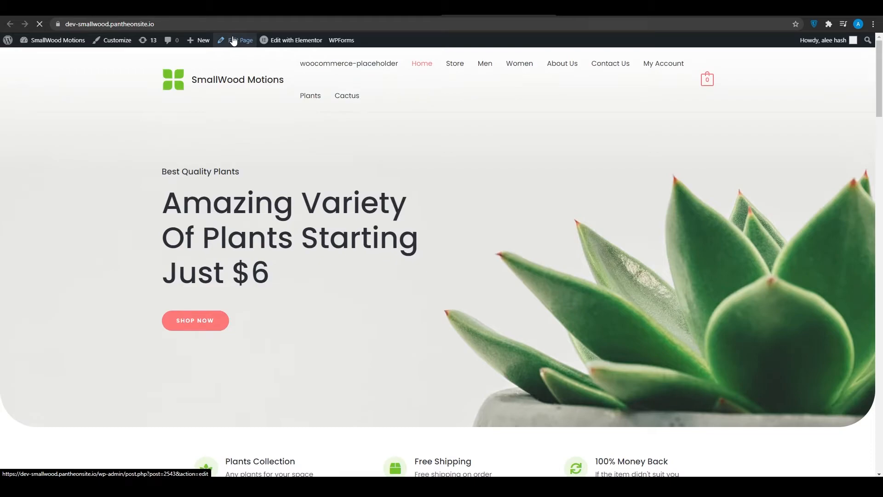
{"action": "left_click", "coordinate": [233, 41]}
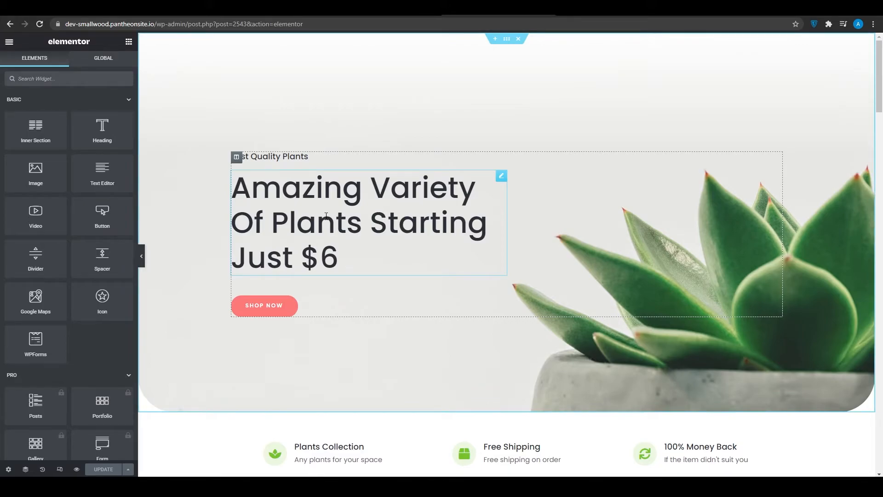
Step: Replace the hero section's main heading with "MY FITNESS ROUTINE" on two lines
{"action": "double_click", "coordinate": [326, 216]}
{"action": "left_click", "coordinate": [357, 238]}
{"action": "left_click_drag", "start_coordinate": [336, 254], "coordinate": [221, 197]}
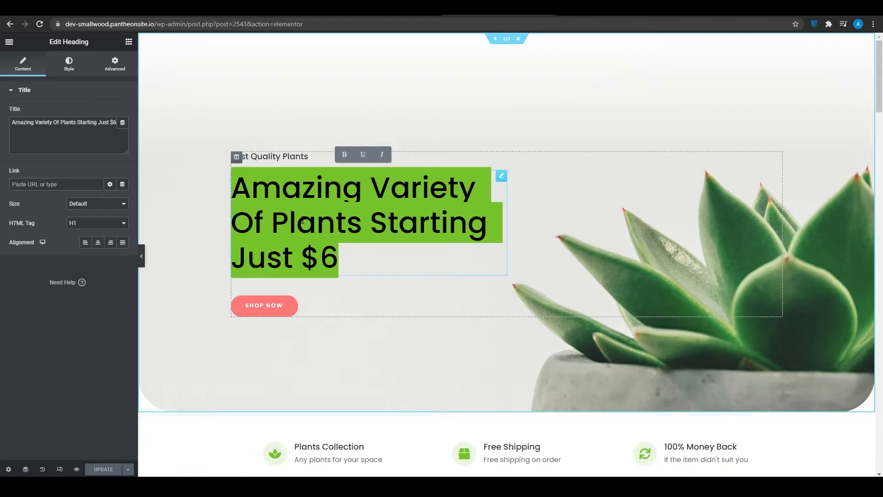
{"action": "type", "text": "MY"}
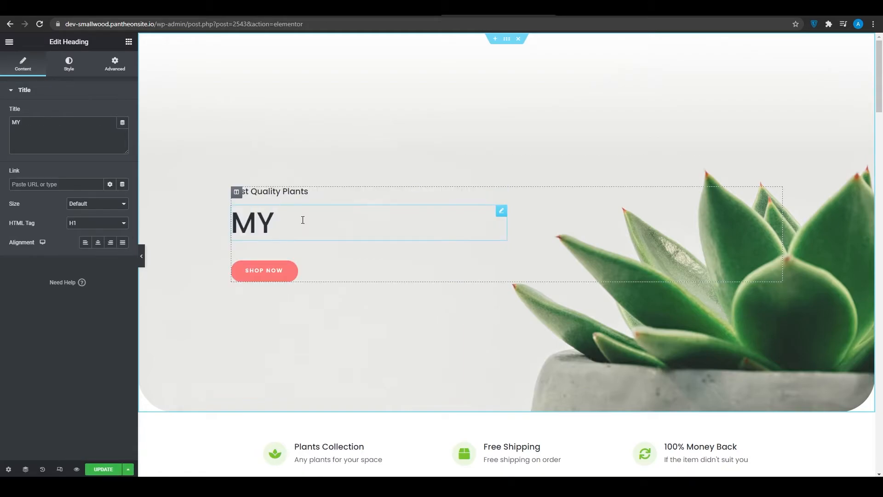
{"action": "type", "text": " FITNESS "}
{"action": "type", "text": "ROUTINE"}
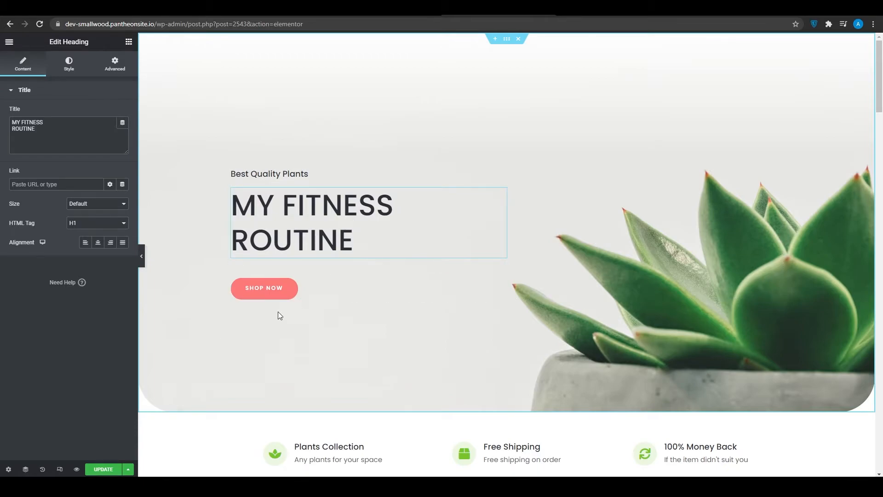
Step: Replace the small heading above the hero title with "THE BEST TRAINER"
{"action": "double_click", "coordinate": [299, 174]}
{"action": "left_click_drag", "start_coordinate": [303, 173], "coordinate": [237, 178]}
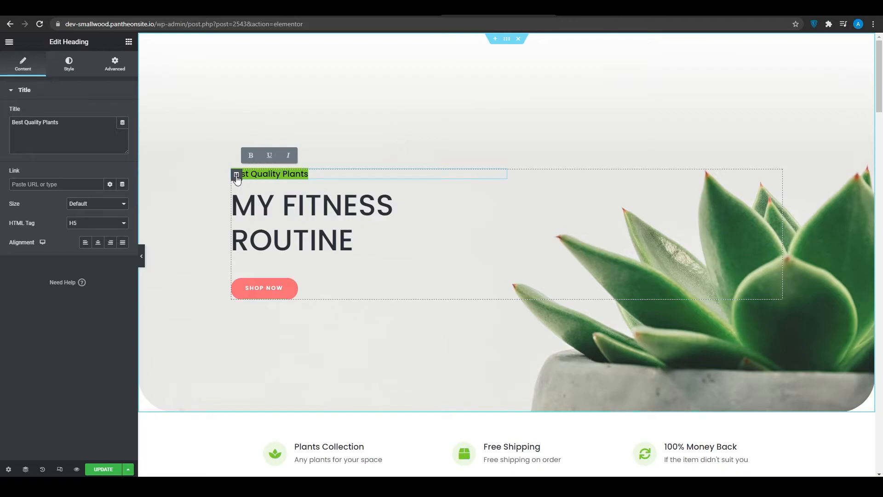
{"action": "type", "text": "TJE NEST TRAINER"}
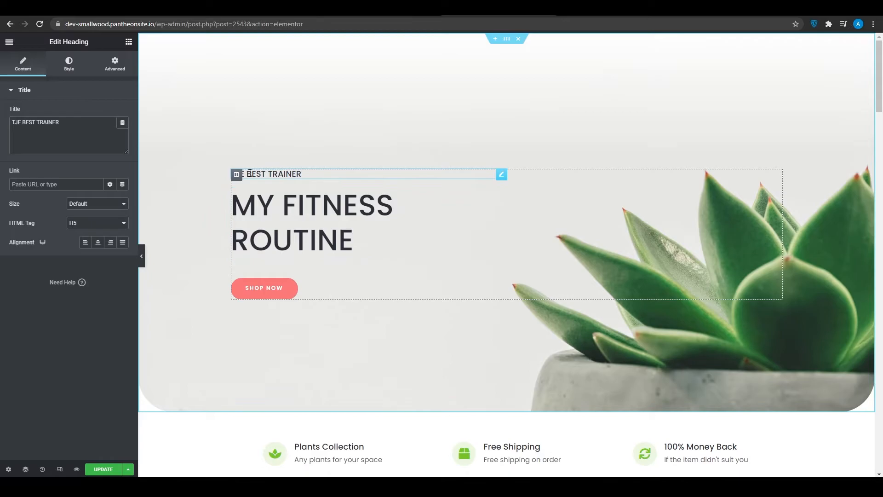
{"action": "key", "text": "BackSpace"}
{"action": "type", "text": "H"}
{"action": "left_click", "coordinate": [288, 215]}
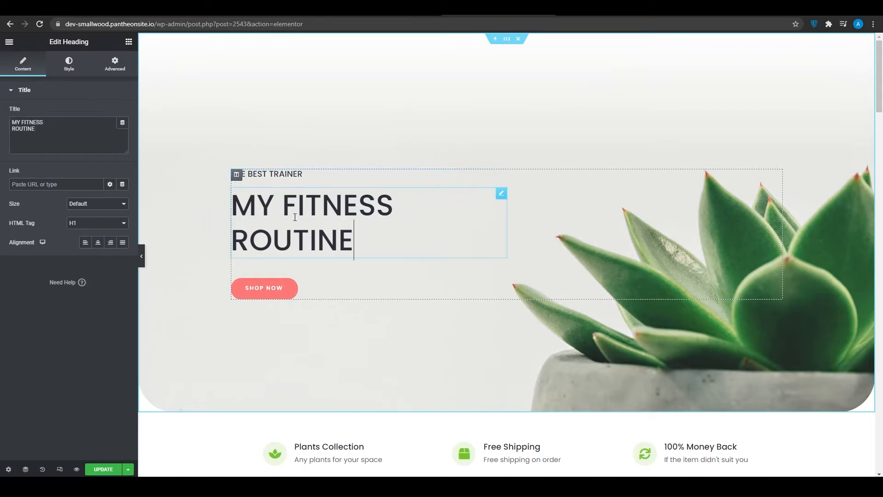
{"action": "scroll", "coordinate": [282, 215], "scroll_direction": "down", "scroll_amount": 5}
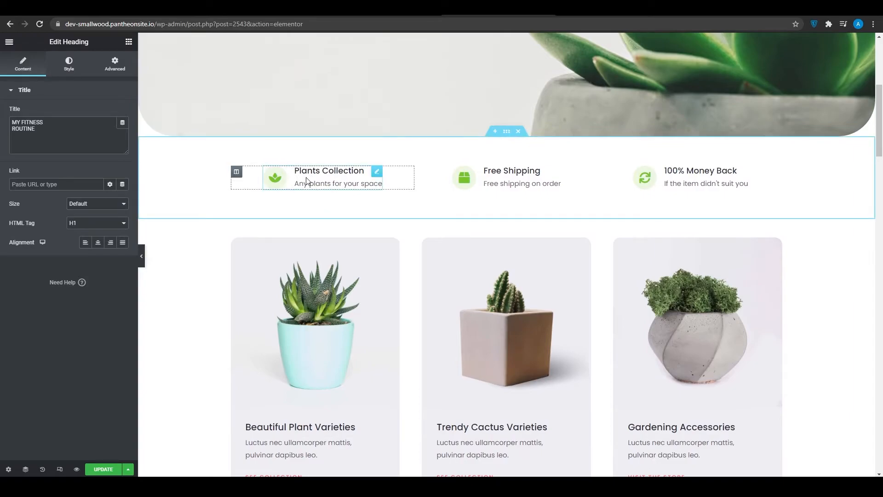
Step: Look through the home page's feature row, category cards and Featured Plants products for content to customise
{"action": "scroll", "coordinate": [318, 179], "scroll_direction": "down", "scroll_amount": 1}
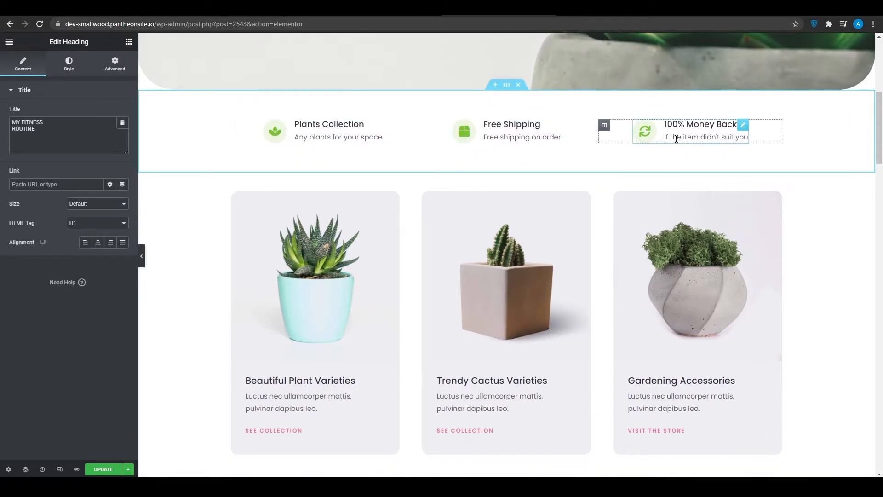
{"action": "scroll", "coordinate": [676, 138], "scroll_direction": "down", "scroll_amount": 1}
{"action": "scroll", "coordinate": [672, 145], "scroll_direction": "down", "scroll_amount": 1}
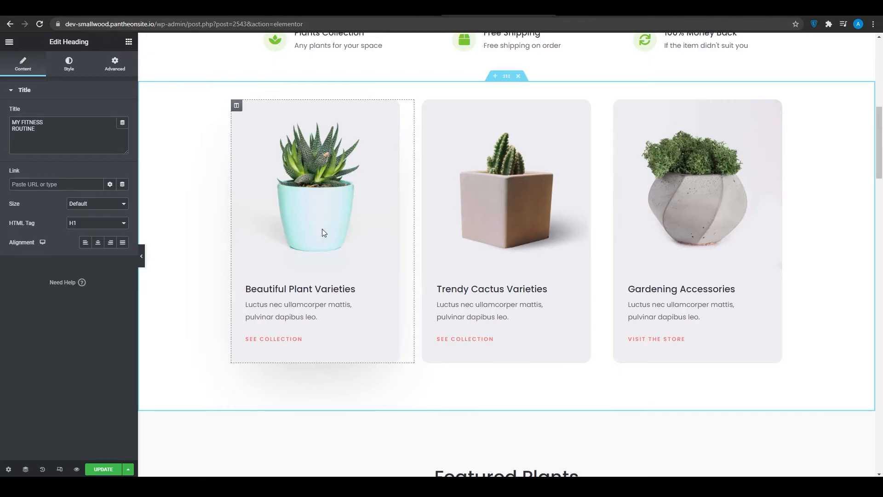
{"action": "scroll", "coordinate": [322, 229], "scroll_direction": "down", "scroll_amount": 6}
{"action": "scroll", "coordinate": [322, 232], "scroll_direction": "down", "scroll_amount": 4}
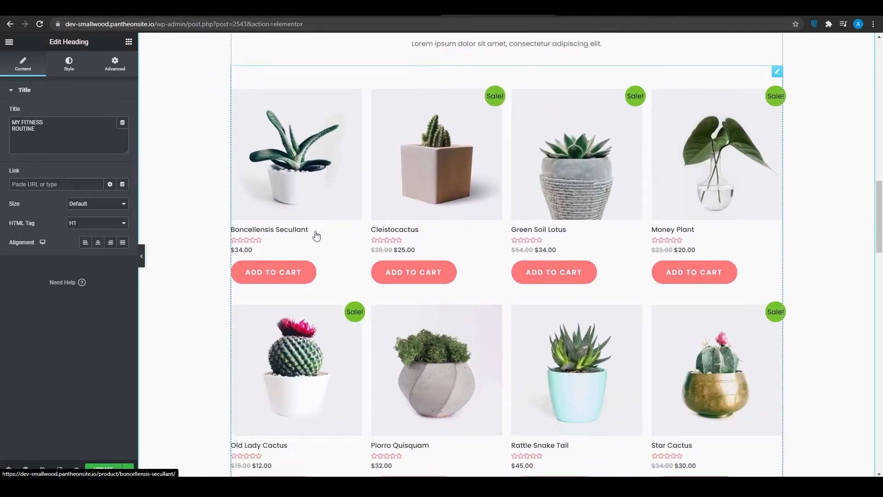
{"action": "scroll", "coordinate": [313, 233], "scroll_direction": "down", "scroll_amount": 1}
{"action": "scroll", "coordinate": [310, 232], "scroll_direction": "up", "scroll_amount": 2}
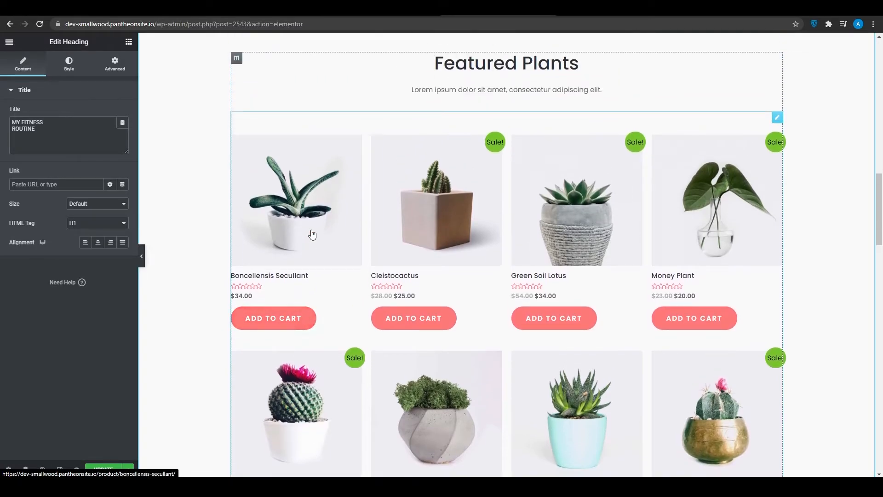
{"action": "scroll", "coordinate": [281, 266], "scroll_direction": "down", "scroll_amount": 10}
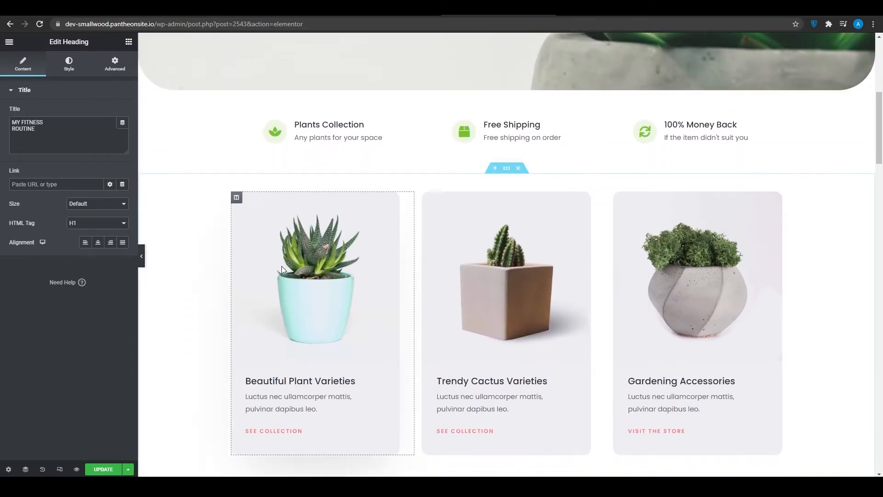
{"action": "scroll", "coordinate": [575, 226], "scroll_direction": "down", "scroll_amount": 2}
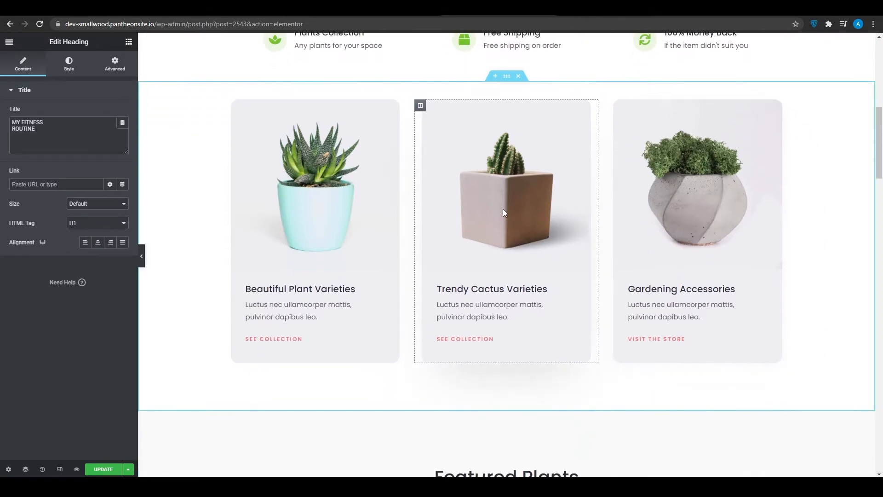
Step: Upload the Colosseum photo from the Downloads folder and insert it as the image of the Trendy Cactus Varieties image box
{"action": "double_click", "coordinate": [498, 287]}
{"action": "left_click", "coordinate": [512, 184]}
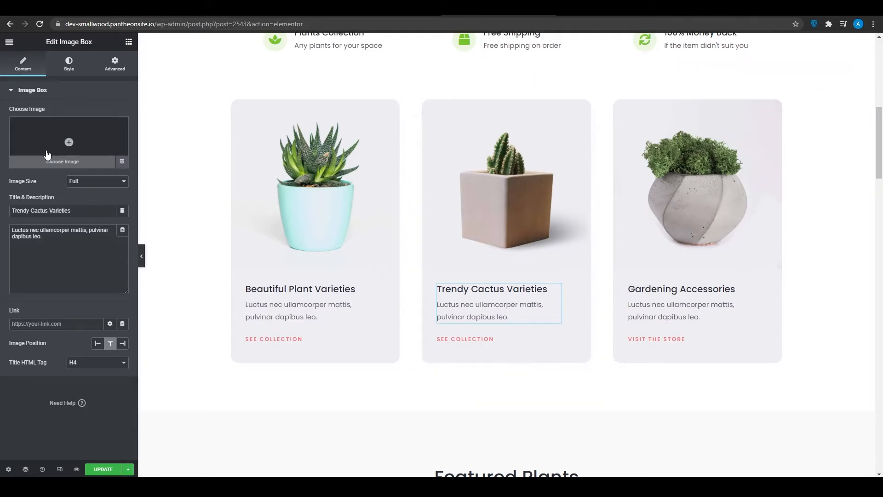
{"action": "left_click", "coordinate": [79, 163]}
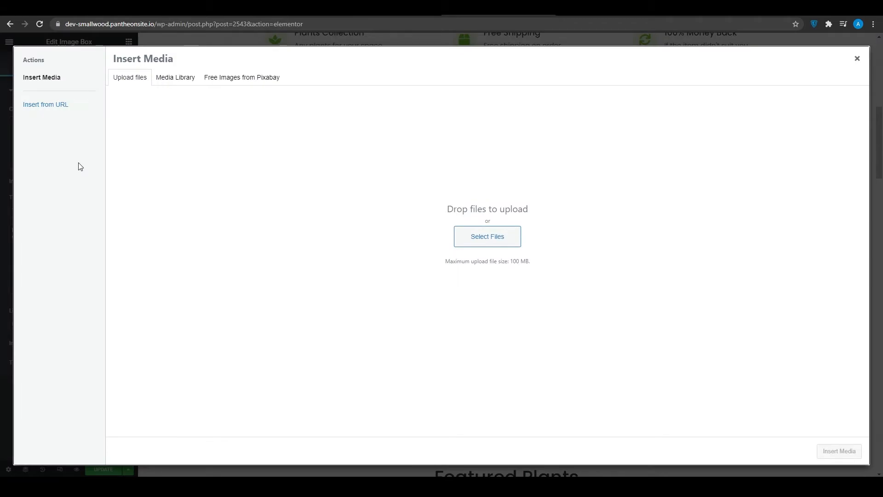
{"action": "left_click", "coordinate": [508, 235]}
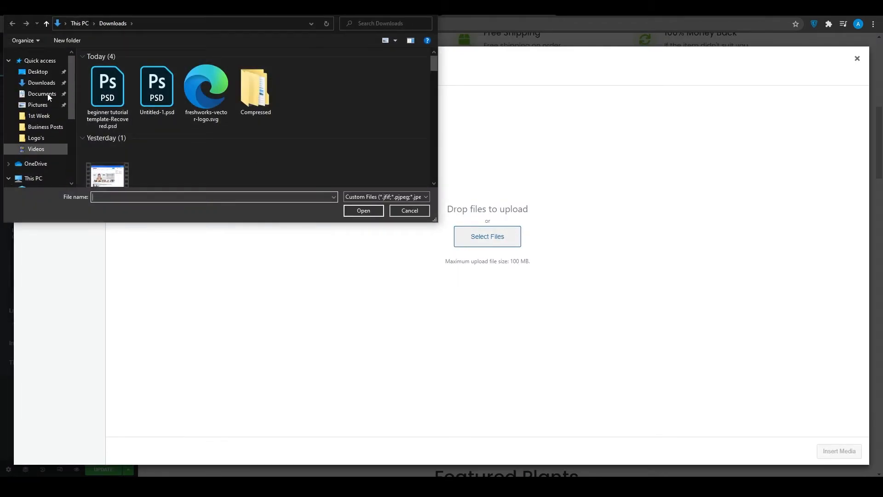
{"action": "left_click", "coordinate": [42, 82]}
{"action": "scroll", "coordinate": [190, 110], "scroll_direction": "down", "scroll_amount": 10}
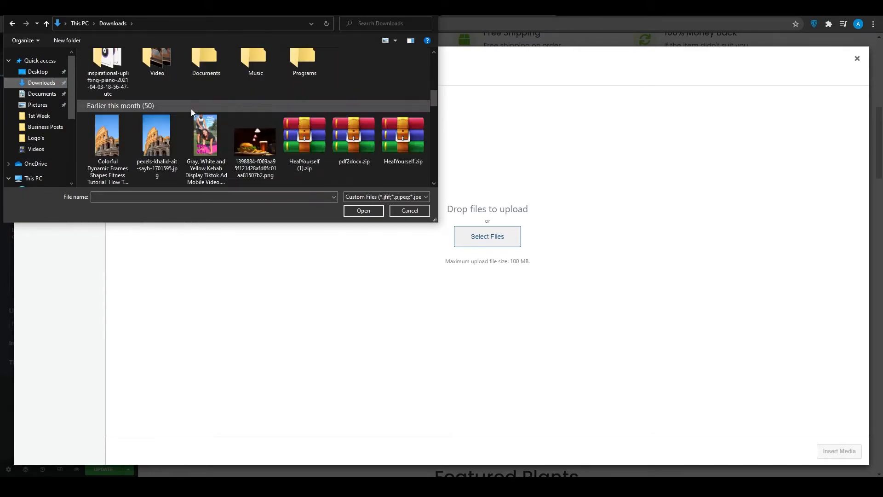
{"action": "scroll", "coordinate": [192, 108], "scroll_direction": "down", "scroll_amount": 3}
{"action": "double_click", "coordinate": [164, 77]}
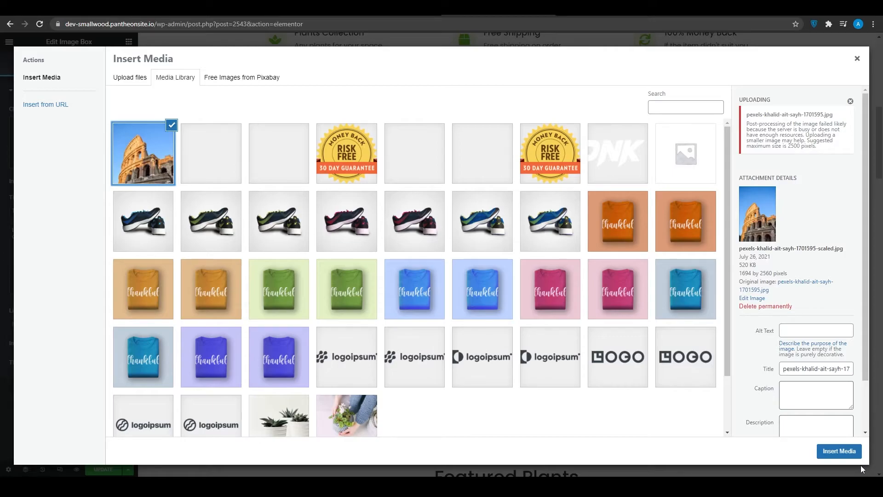
{"action": "left_click", "coordinate": [840, 453]}
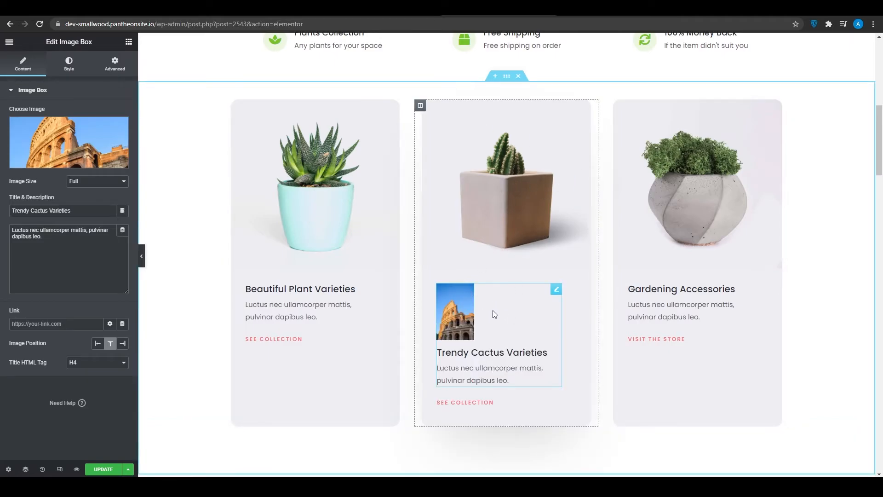
Step: Set the middle card's title to "ROME" and its description to "ths best place in rome"
{"action": "left_click_drag", "start_coordinate": [94, 210], "coordinate": [10, 212]}
{"action": "type", "text": "R"}
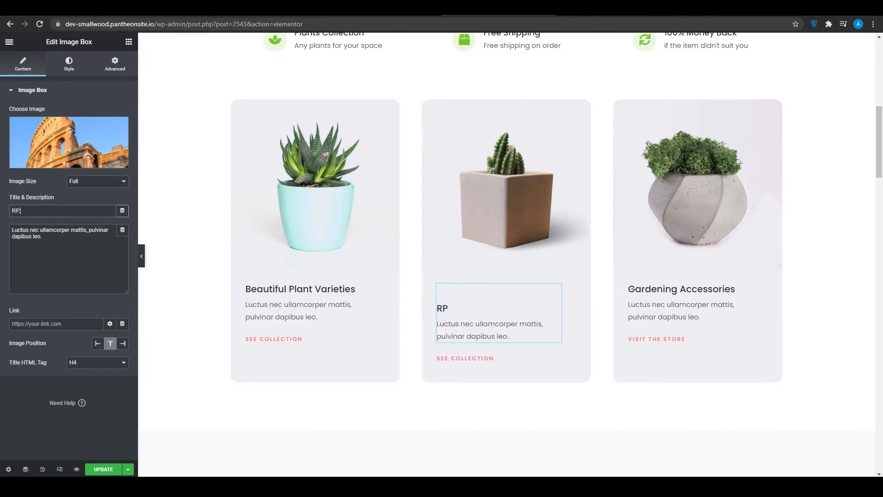
{"action": "type", "text": "OME"}
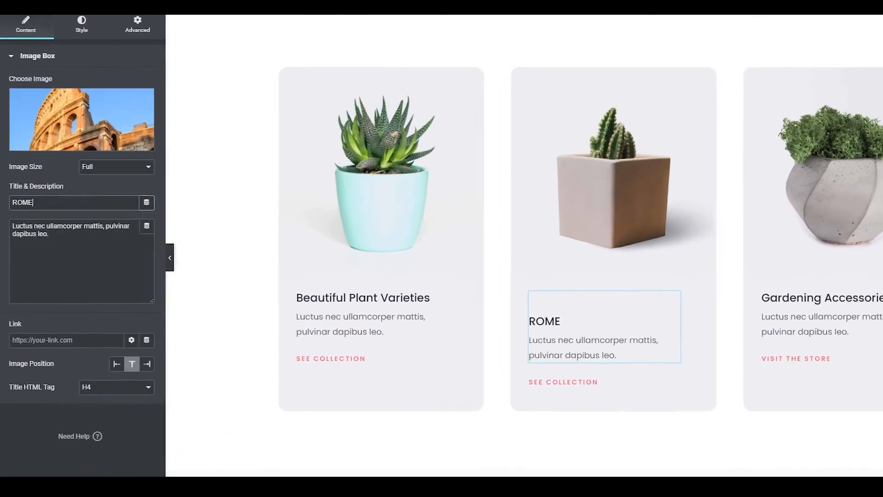
{"action": "left_click", "coordinate": [41, 243]}
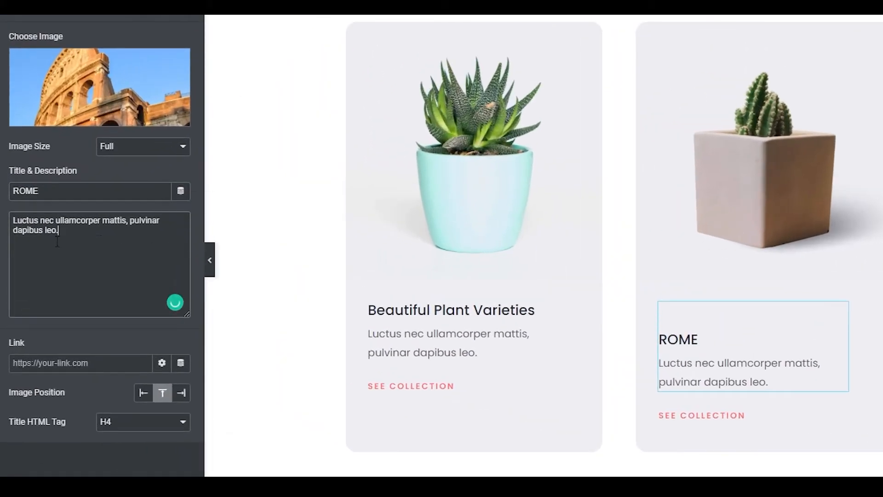
{"action": "key", "text": "ctrl+a"}
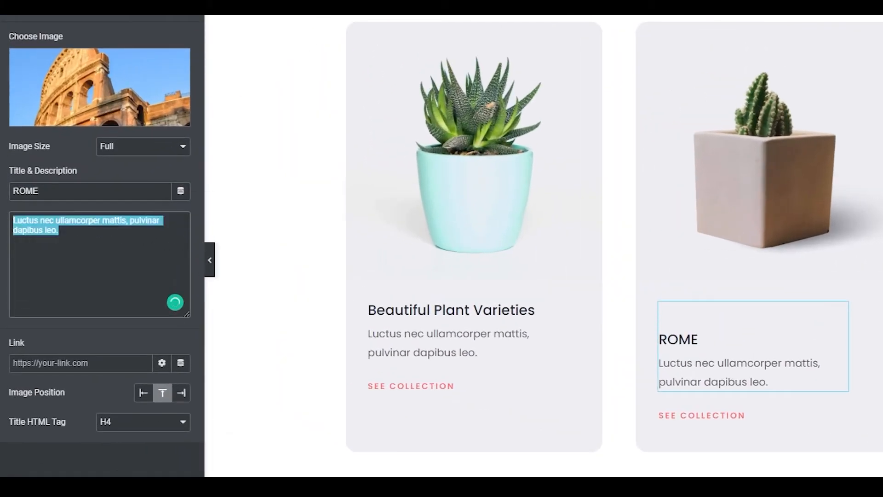
{"action": "type", "text": "ths b"}
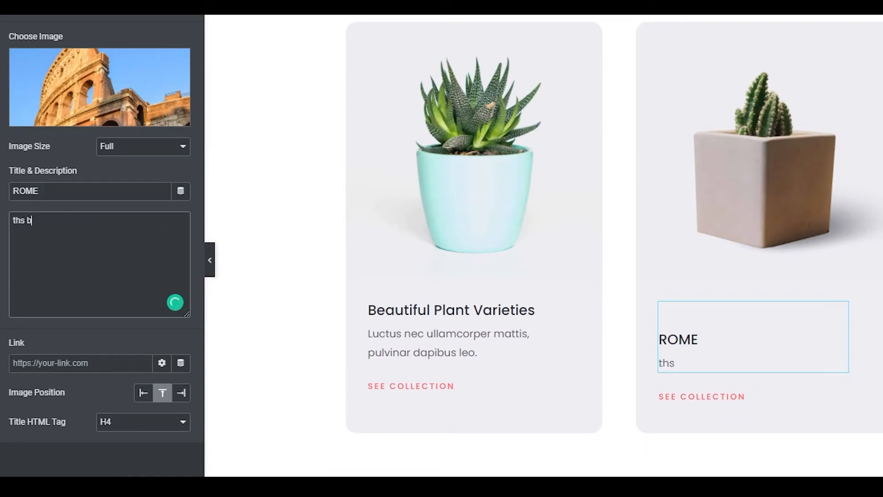
{"action": "type", "text": "est place  in rome"}
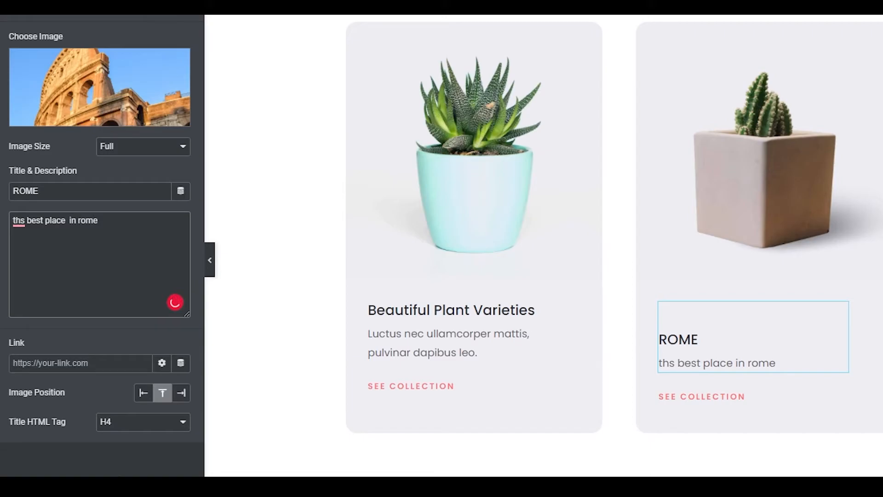
{"action": "key", "text": "BackSpace"}
Step: Review the edited page from the hero downwards and open the Plants Collection icon box's settings
{"action": "scroll", "coordinate": [337, 202], "scroll_direction": "up", "scroll_amount": 10}
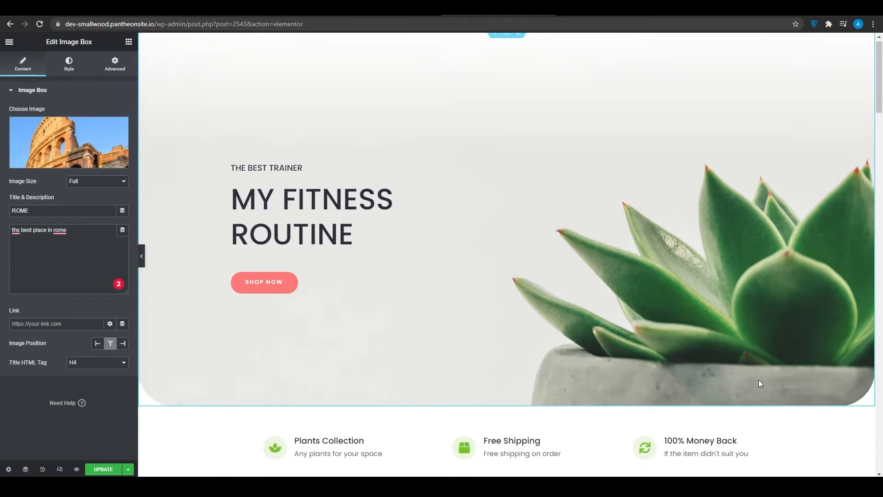
{"action": "scroll", "coordinate": [754, 381], "scroll_direction": "down", "scroll_amount": 2}
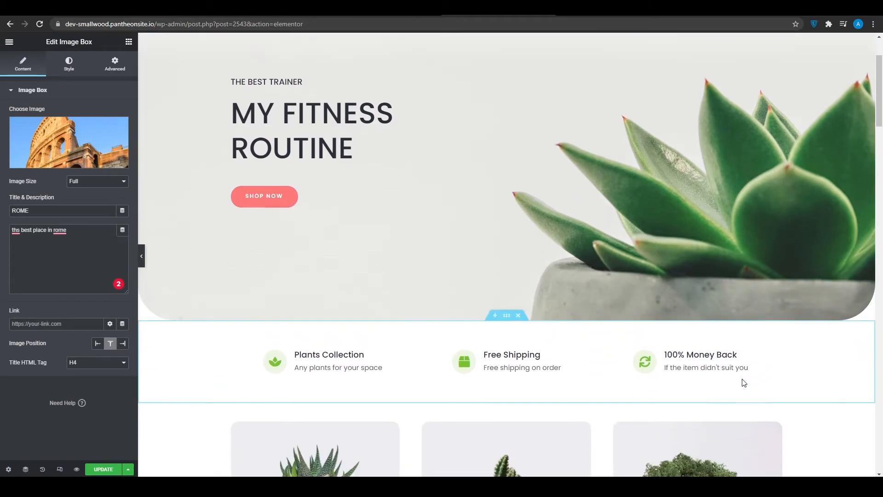
{"action": "left_click", "coordinate": [311, 370]}
{"action": "scroll", "coordinate": [187, 363], "scroll_direction": "down", "scroll_amount": 1}
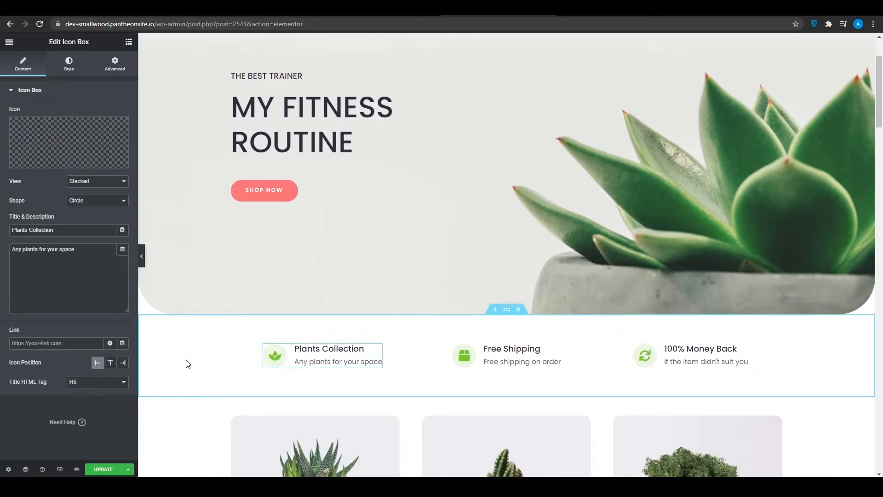
{"action": "scroll", "coordinate": [357, 327], "scroll_direction": "down", "scroll_amount": 15}
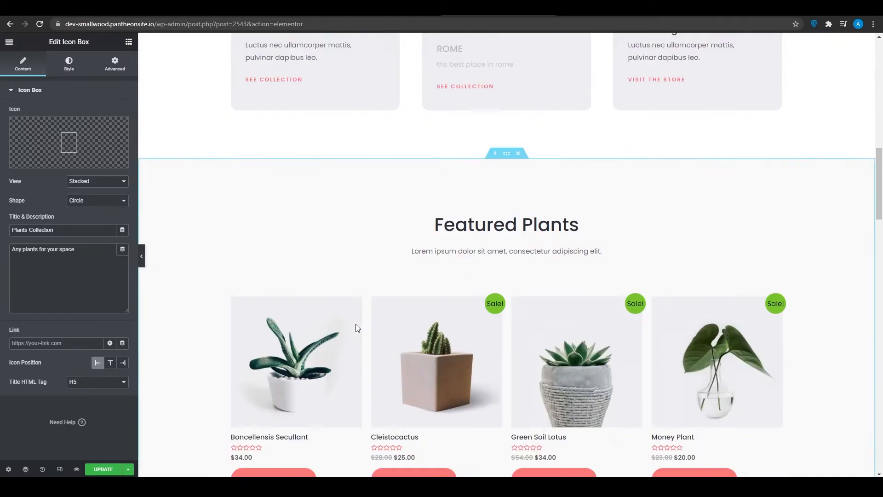
{"action": "scroll", "coordinate": [426, 138], "scroll_direction": "up", "scroll_amount": 3}
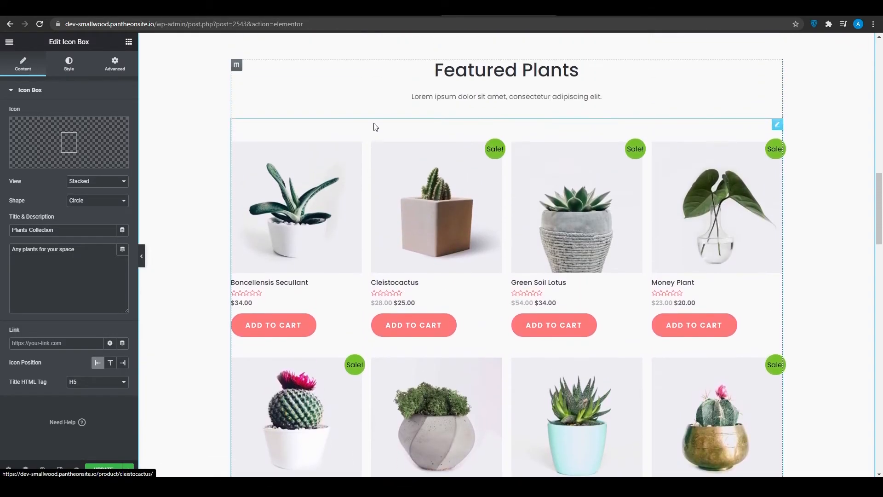
Step: Open the Featured Plants product shortcode's settings and look over the page sections around and below it
{"action": "left_click", "coordinate": [370, 105]}
{"action": "left_click_drag", "start_coordinate": [370, 128], "coordinate": [347, 152]}
{"action": "scroll", "coordinate": [326, 399], "scroll_direction": "up", "scroll_amount": 10}
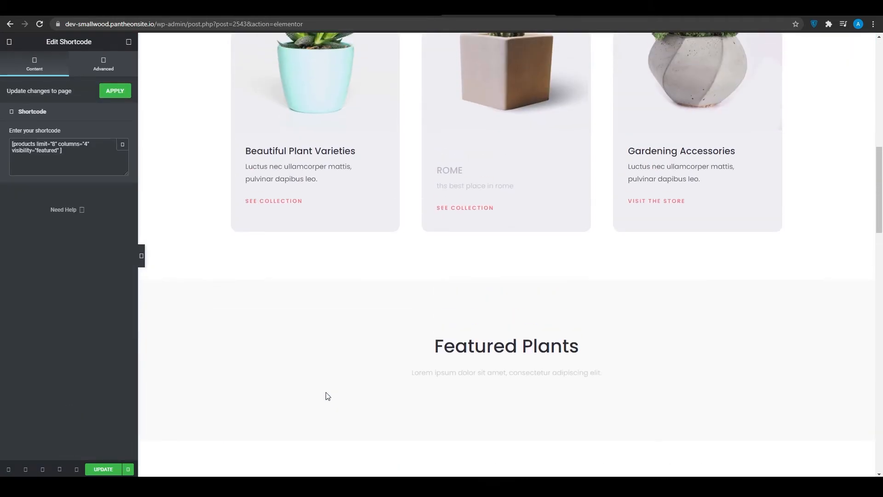
{"action": "scroll", "coordinate": [326, 391], "scroll_direction": "down", "scroll_amount": 10}
{"action": "scroll", "coordinate": [319, 380], "scroll_direction": "up", "scroll_amount": 4}
{"action": "scroll", "coordinate": [319, 381], "scroll_direction": "down", "scroll_amount": 4}
{"action": "scroll", "coordinate": [316, 373], "scroll_direction": "down", "scroll_amount": 8}
{"action": "scroll", "coordinate": [314, 372], "scroll_direction": "up", "scroll_amount": 7}
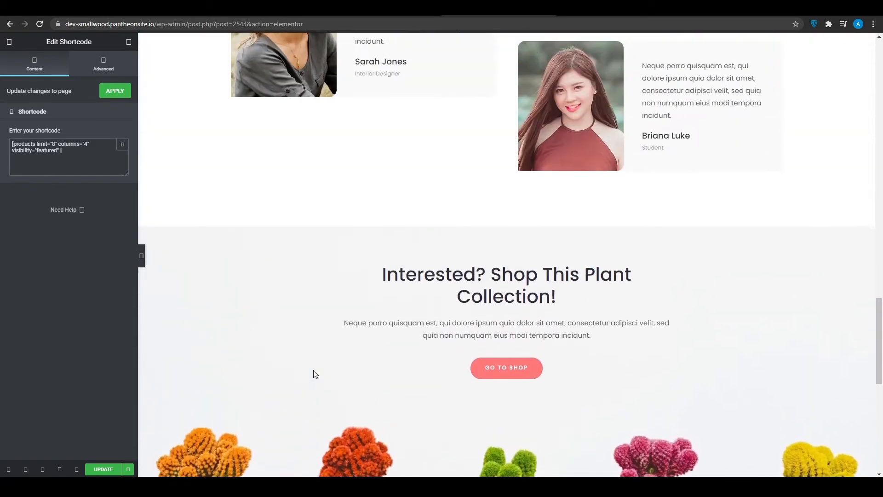
{"action": "scroll", "coordinate": [343, 338], "scroll_direction": "up", "scroll_amount": 1}
Step: Open the layout settings of the "Interested? Shop This Plant Collection!" section and review the testimonials and footer below it
{"action": "left_click_drag", "start_coordinate": [506, 316], "coordinate": [321, 98]}
{"action": "scroll", "coordinate": [457, 271], "scroll_direction": "down", "scroll_amount": 8}
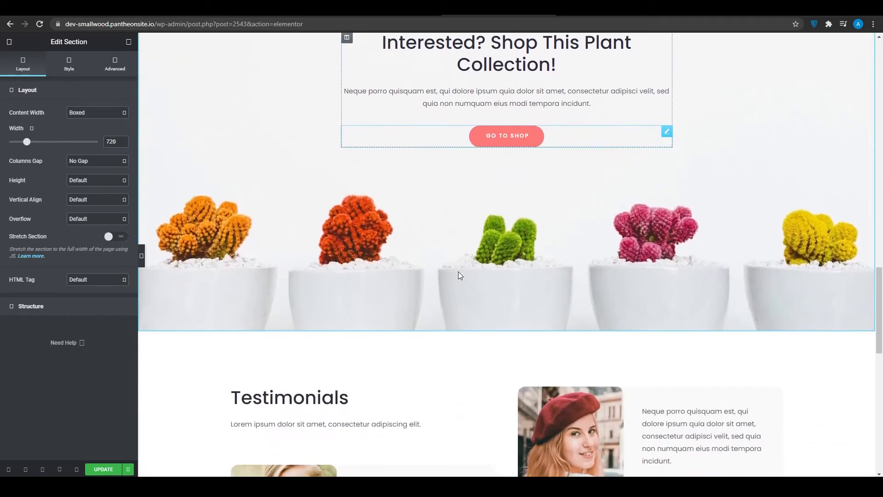
{"action": "scroll", "coordinate": [459, 276], "scroll_direction": "up", "scroll_amount": 2}
{"action": "scroll", "coordinate": [488, 343], "scroll_direction": "up", "scroll_amount": 3}
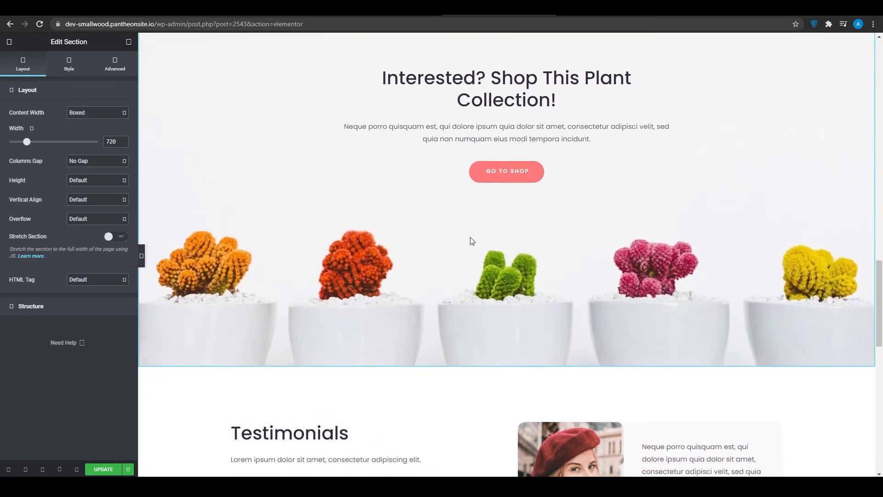
{"action": "scroll", "coordinate": [471, 240], "scroll_direction": "down", "scroll_amount": 13}
{"action": "scroll", "coordinate": [416, 207], "scroll_direction": "up", "scroll_amount": 3}
{"action": "scroll", "coordinate": [507, 242], "scroll_direction": "down", "scroll_amount": 4}
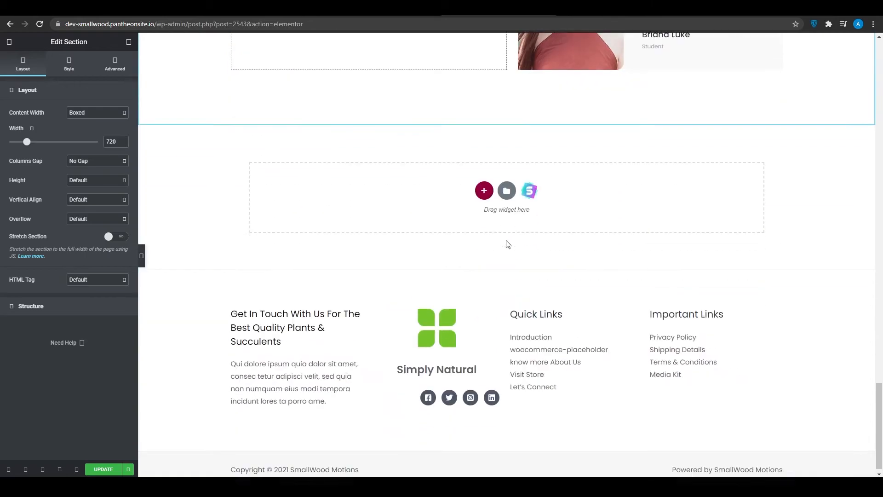
{"action": "scroll", "coordinate": [427, 338], "scroll_direction": "up", "scroll_amount": 8}
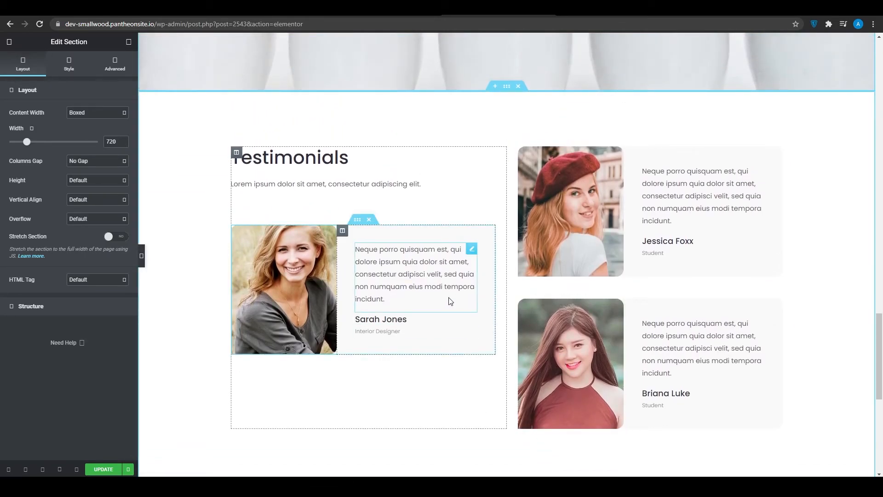
{"action": "scroll", "coordinate": [450, 301], "scroll_direction": "down", "scroll_amount": 8}
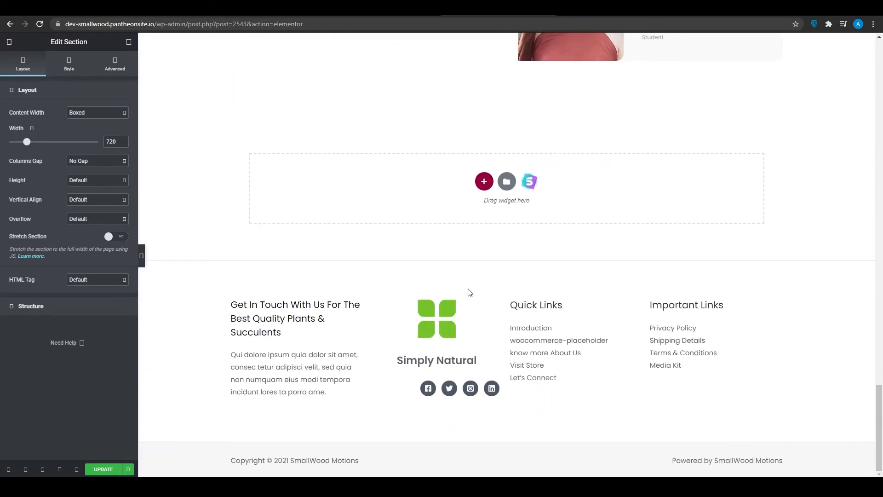
Step: Check the template library from the empty section, close it and browse the full list of available widgets
{"action": "left_click", "coordinate": [506, 182]}
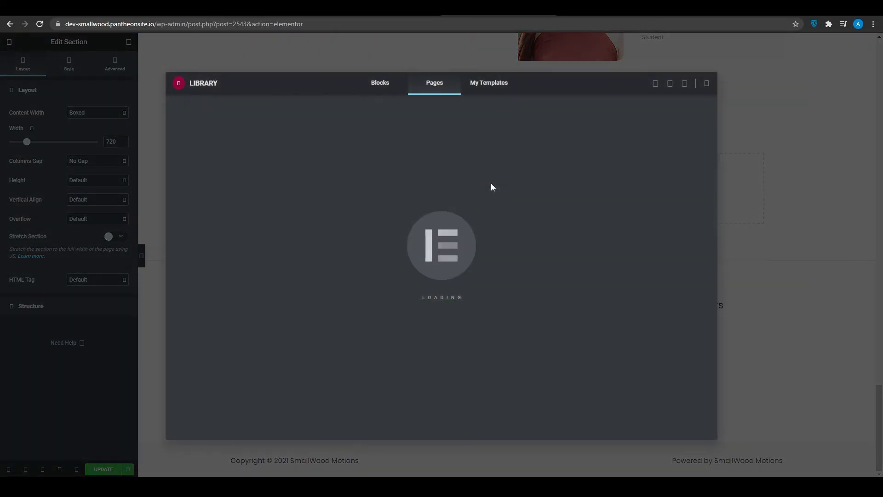
{"action": "key", "text": "Escape"}
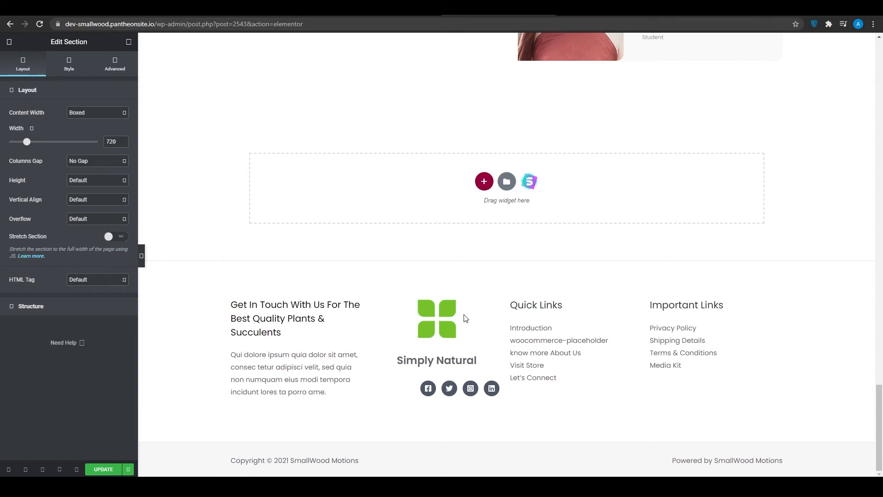
{"action": "left_click", "coordinate": [545, 344]}
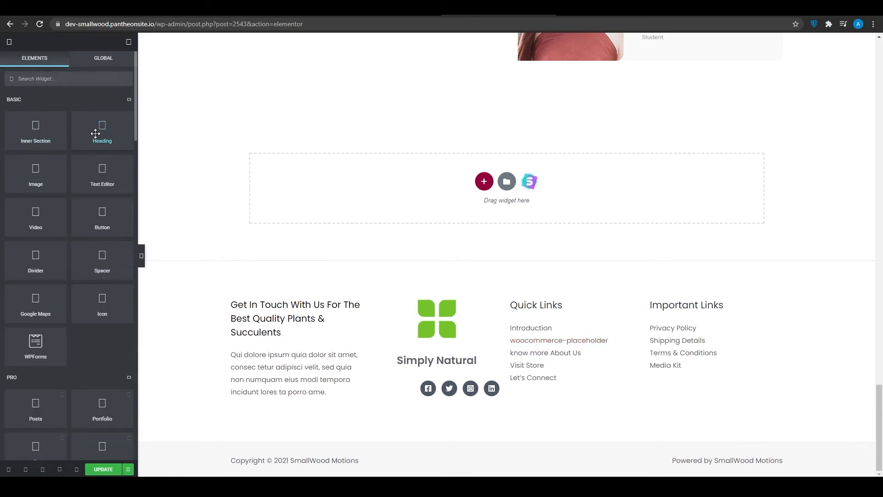
{"action": "scroll", "coordinate": [53, 164], "scroll_direction": "down", "scroll_amount": 14}
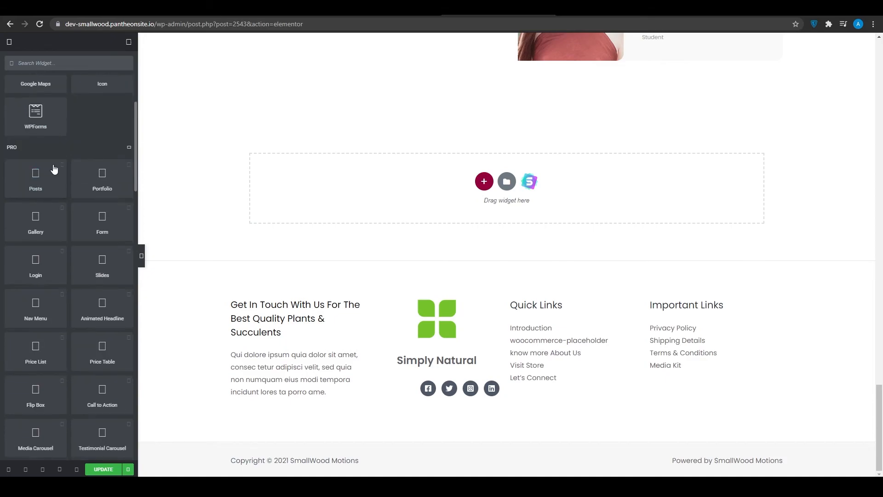
{"action": "scroll", "coordinate": [50, 227], "scroll_direction": "down", "scroll_amount": 4}
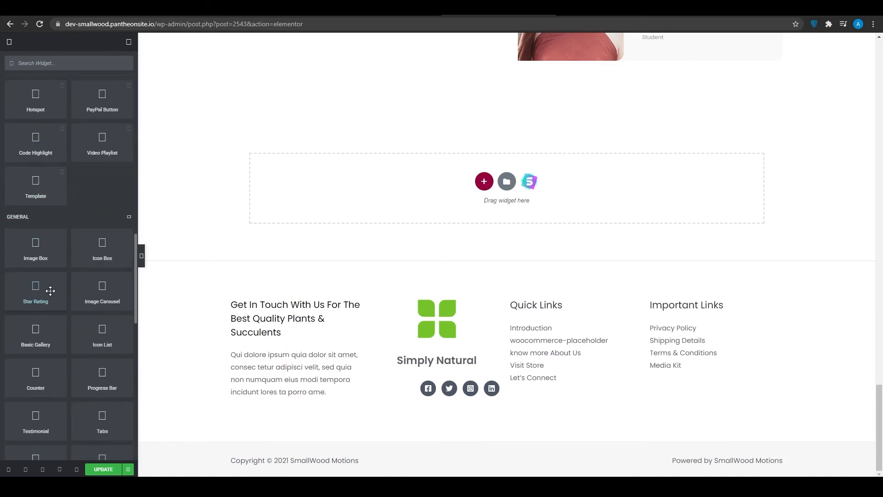
{"action": "scroll", "coordinate": [35, 256], "scroll_direction": "down", "scroll_amount": 15}
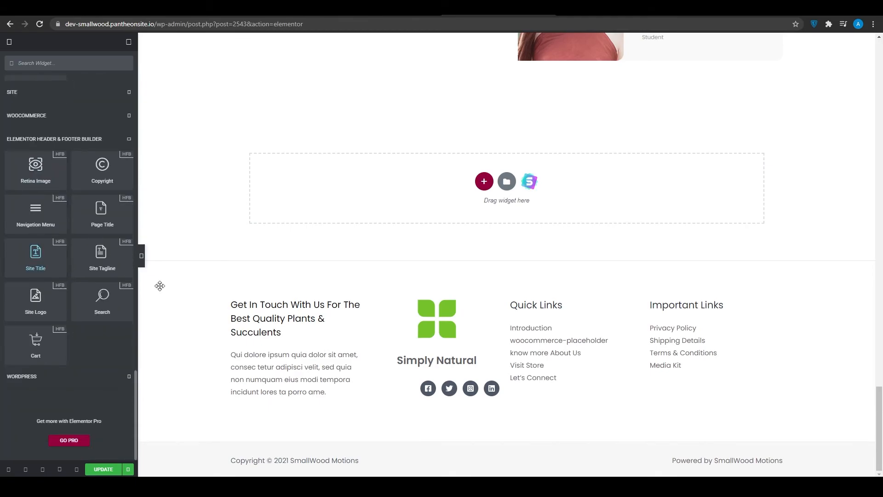
Step: Review the edited home page in the editor from the footer up to the hero, including the product cards and Featured Plants section
{"action": "scroll", "coordinate": [596, 393], "scroll_direction": "up", "scroll_amount": 15}
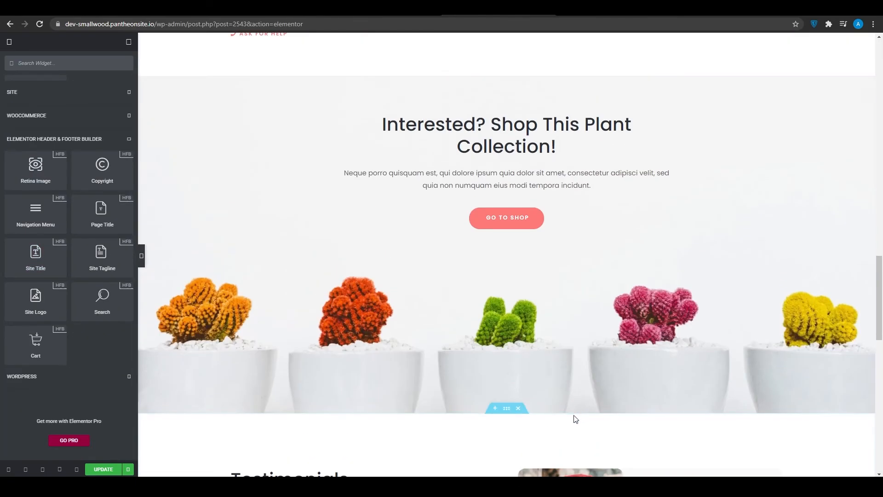
{"action": "scroll", "coordinate": [571, 426], "scroll_direction": "up", "scroll_amount": 7}
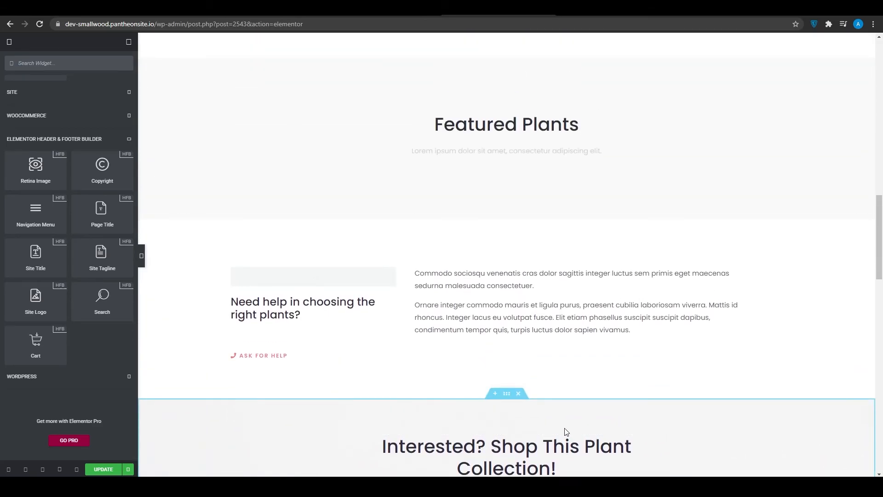
{"action": "scroll", "coordinate": [566, 432], "scroll_direction": "down", "scroll_amount": 6}
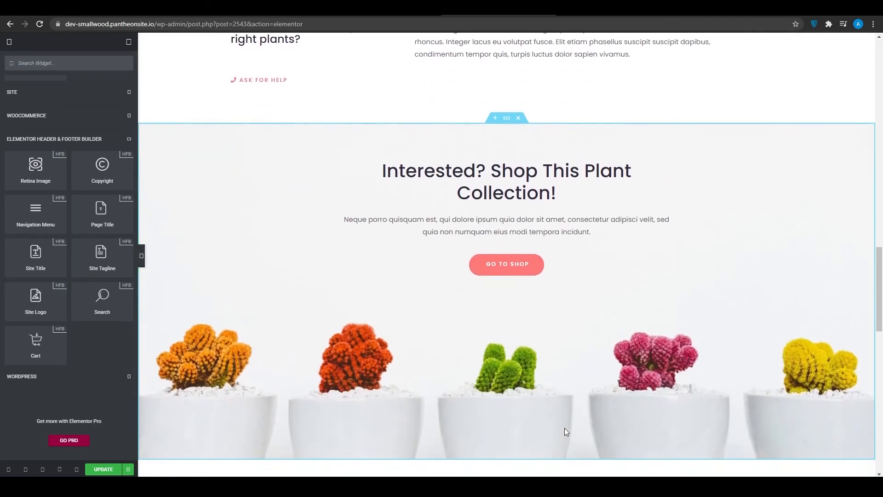
{"action": "scroll", "coordinate": [566, 431], "scroll_direction": "up", "scroll_amount": 7}
{"action": "scroll", "coordinate": [566, 432], "scroll_direction": "up", "scroll_amount": 16}
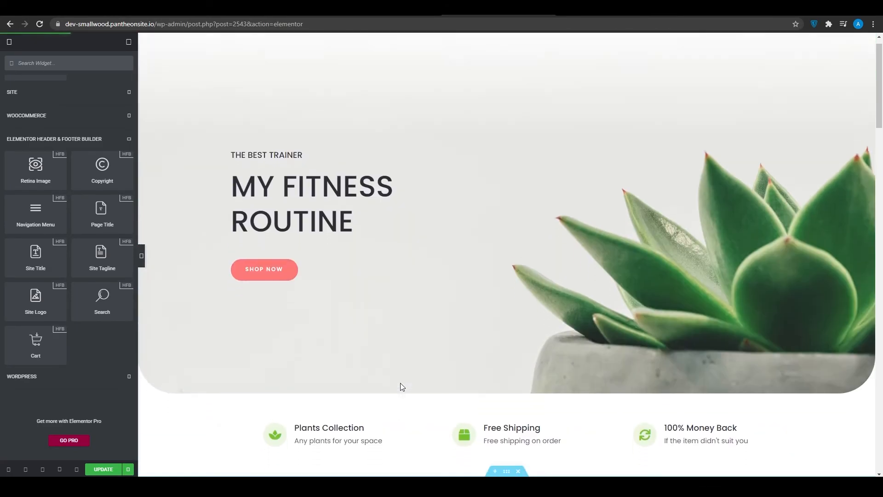
{"action": "scroll", "coordinate": [400, 385], "scroll_direction": "down", "scroll_amount": 4}
{"action": "scroll", "coordinate": [401, 385], "scroll_direction": "up", "scroll_amount": 2}
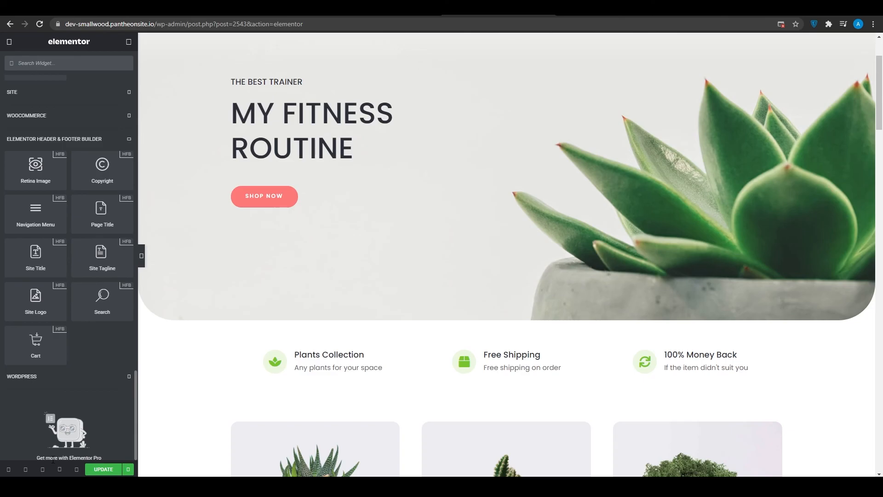
{"action": "scroll", "coordinate": [401, 136], "scroll_direction": "down", "scroll_amount": 10}
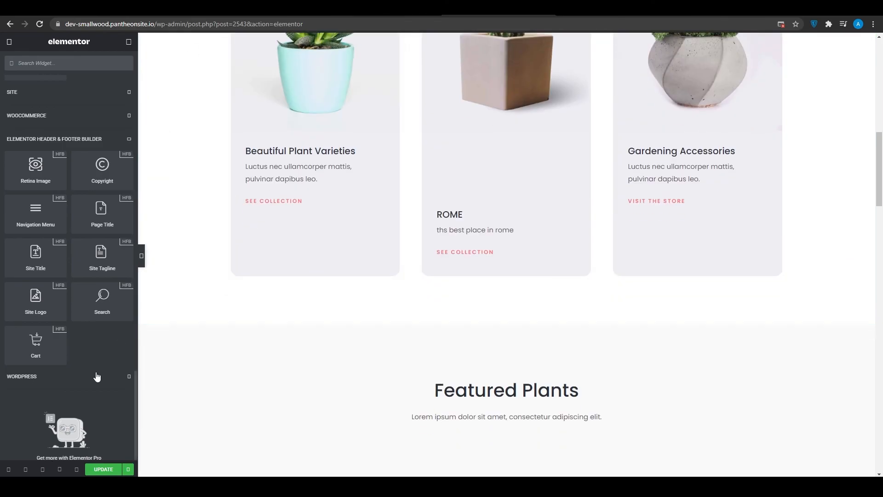
Step: Open a preview of the edited home page and look through its sections from the collection cards down to the testimonials
{"action": "left_click", "coordinate": [76, 469]}
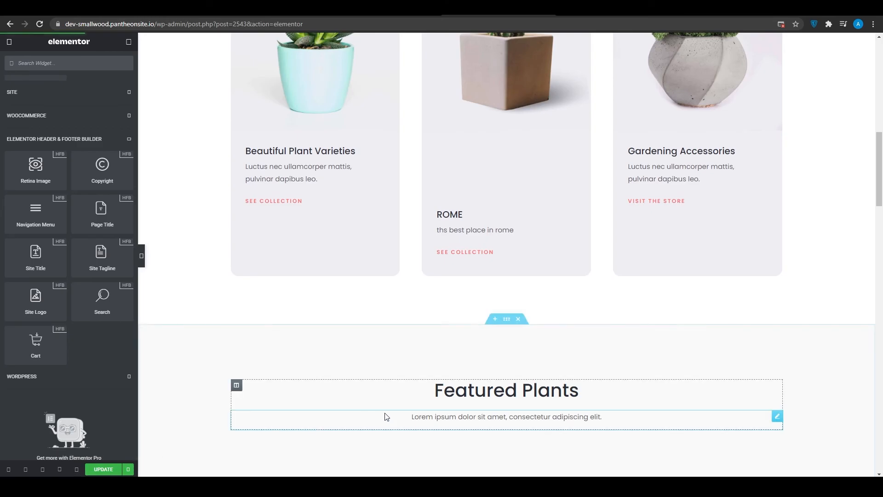
{"action": "scroll", "coordinate": [343, 274], "scroll_direction": "down", "scroll_amount": 10}
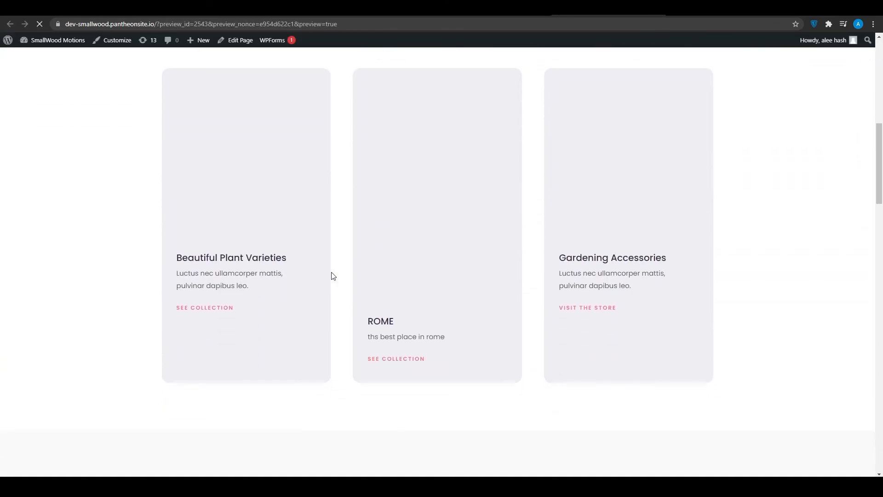
{"action": "scroll", "coordinate": [333, 276], "scroll_direction": "down", "scroll_amount": 20}
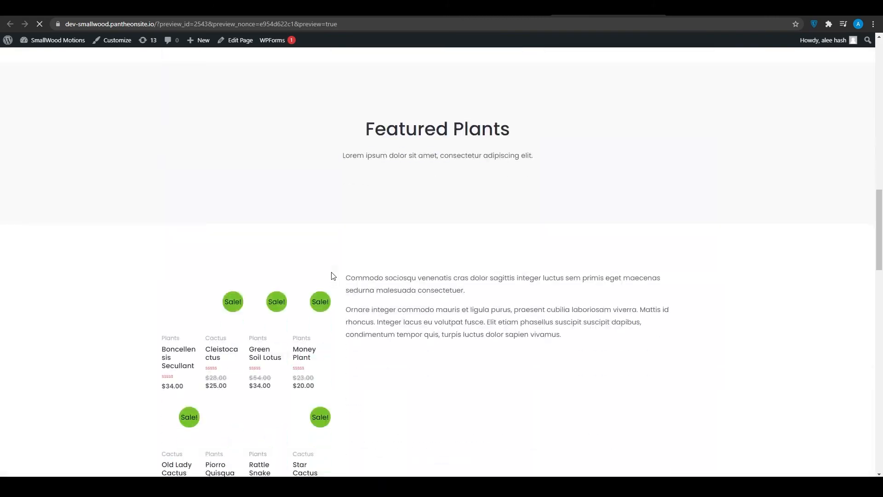
{"action": "scroll", "coordinate": [334, 276], "scroll_direction": "down", "scroll_amount": 7}
{"action": "scroll", "coordinate": [332, 276], "scroll_direction": "up", "scroll_amount": 20}
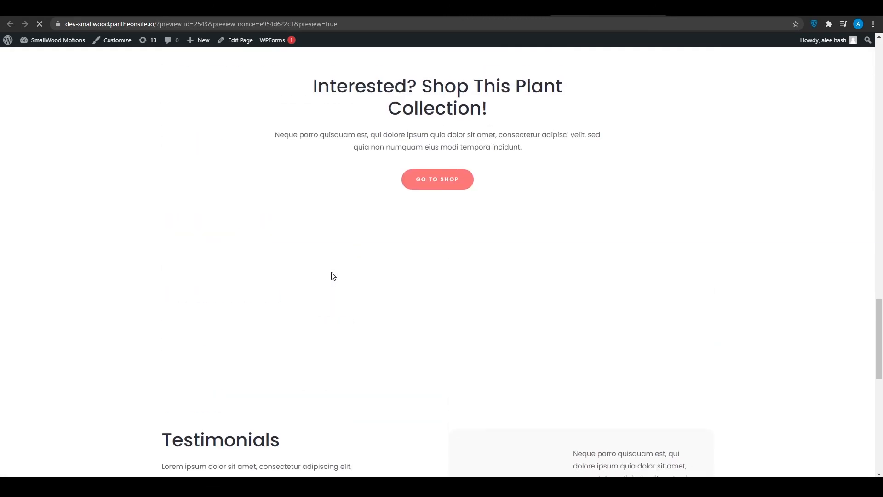